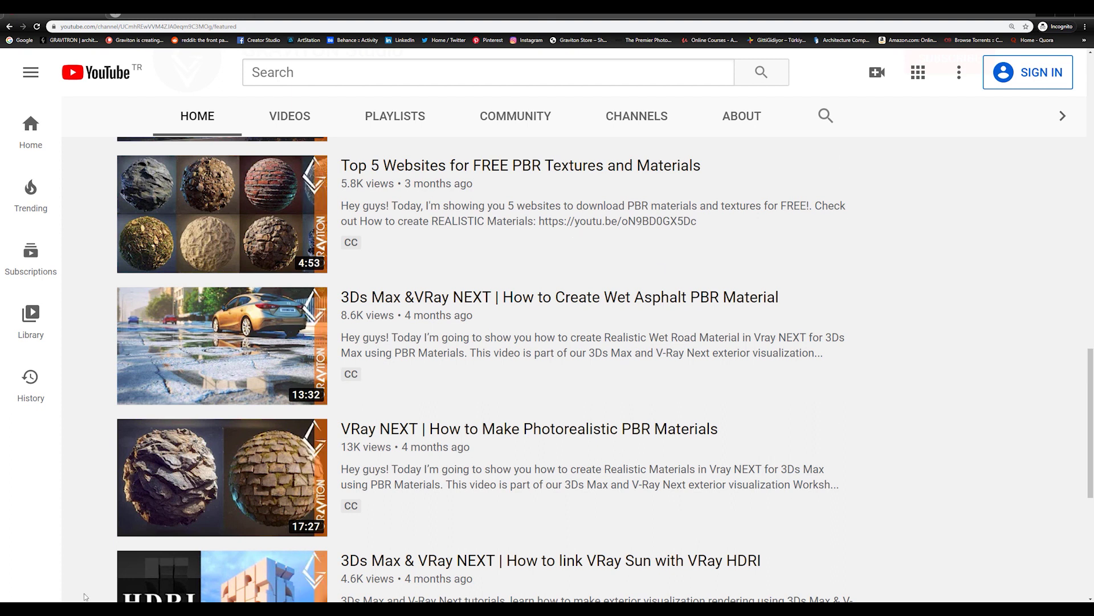
Open the castle_brick_02_red texture page from Texture Haven's All Textures list
key(alt+Tab)
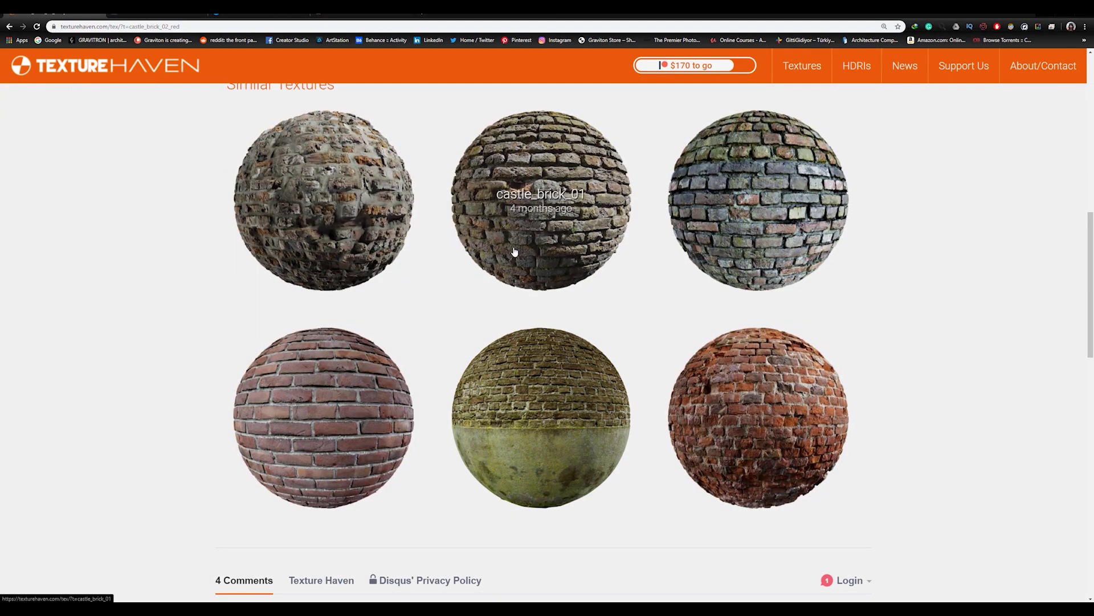
scroll(366, 320, up, 10)
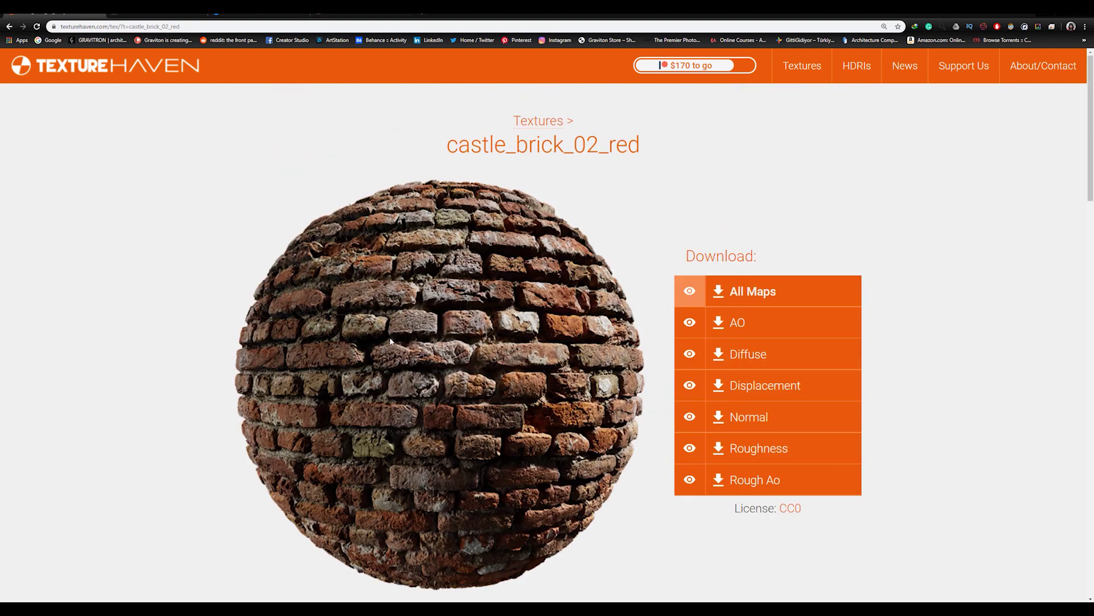
key(alt+Left)
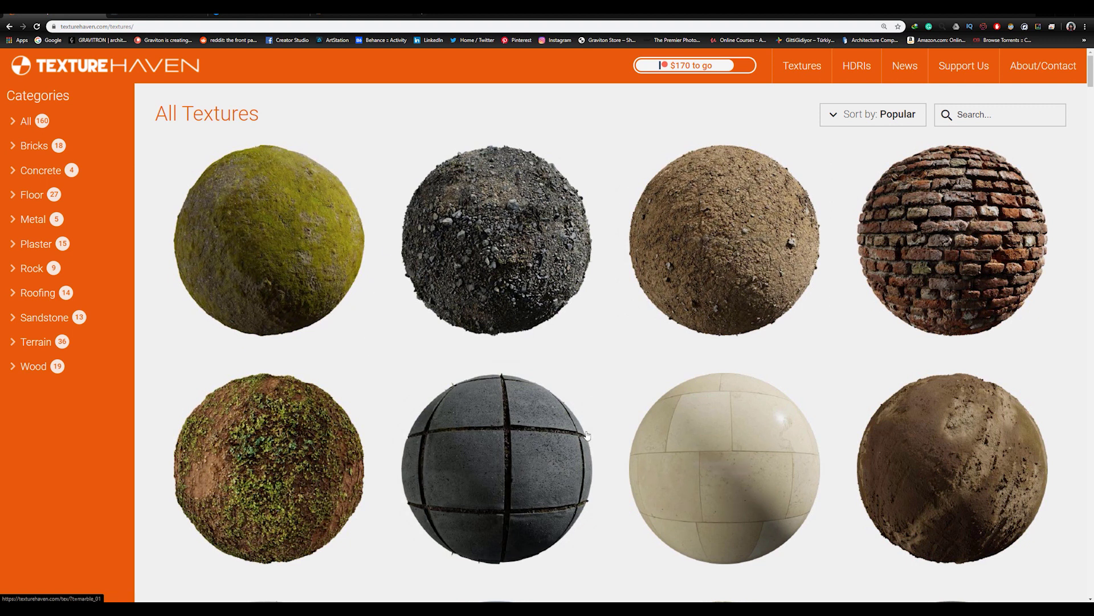
click(945, 203)
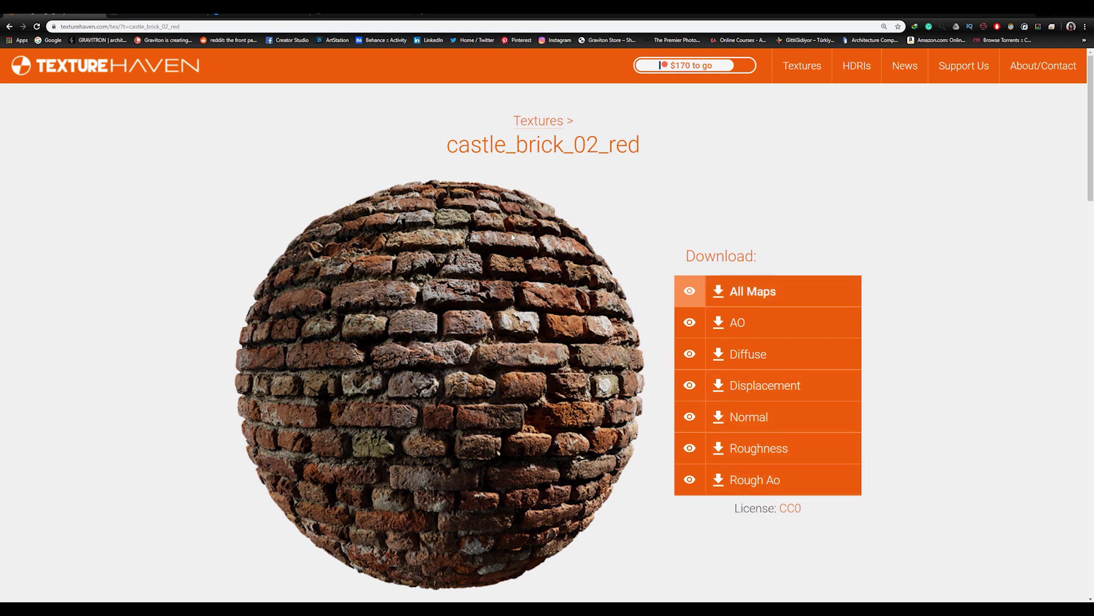
Browse the CGAxis PBR textures listing
click(156, 10)
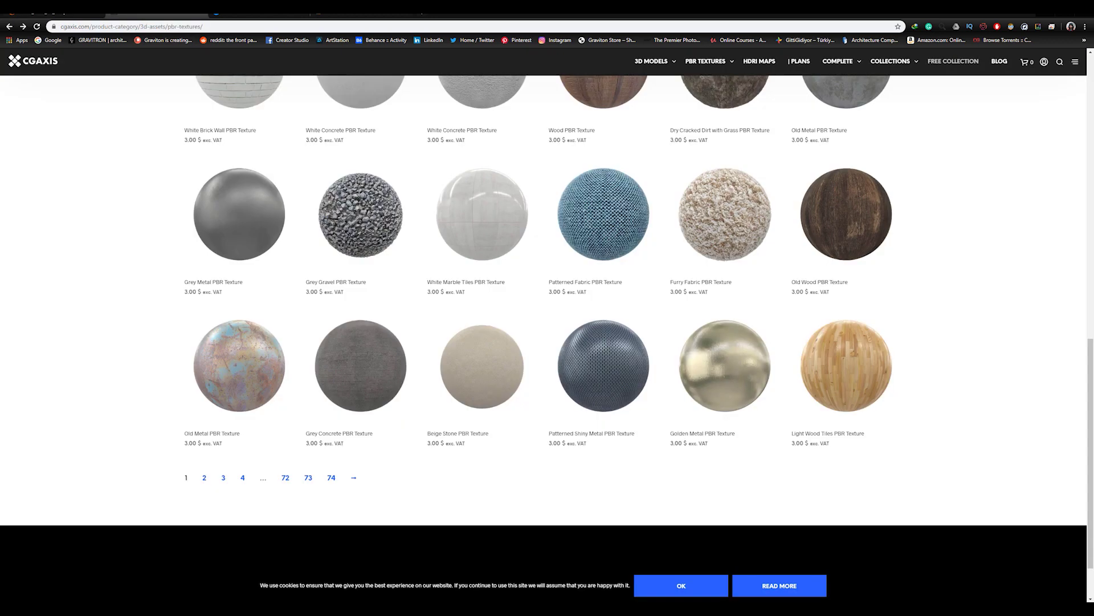
scroll(302, 328, up, 15)
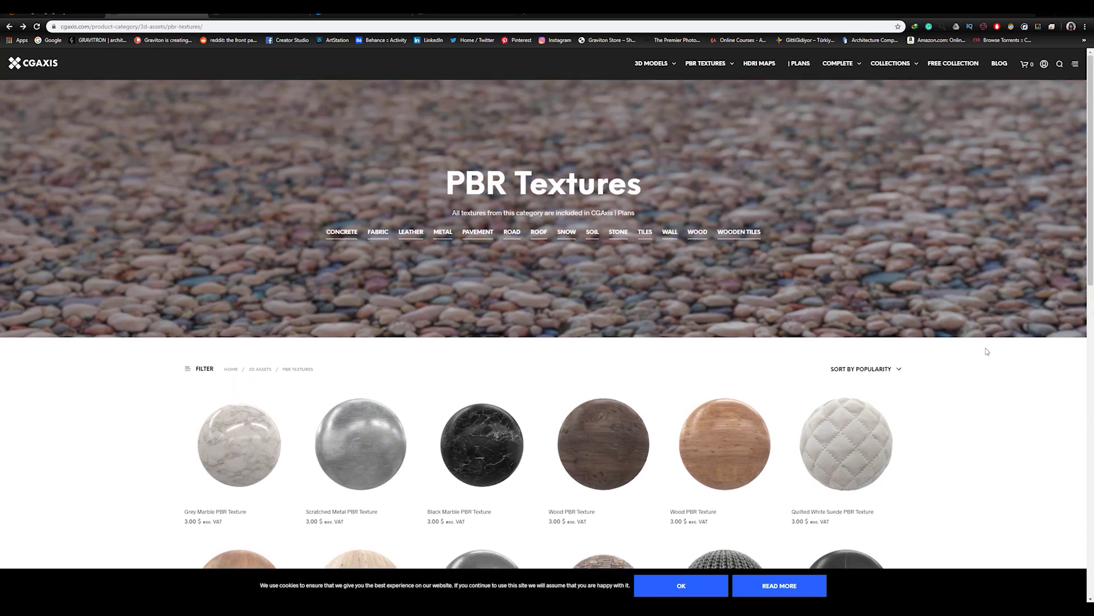
scroll(844, 381, down, 2)
scroll(823, 386, down, 2)
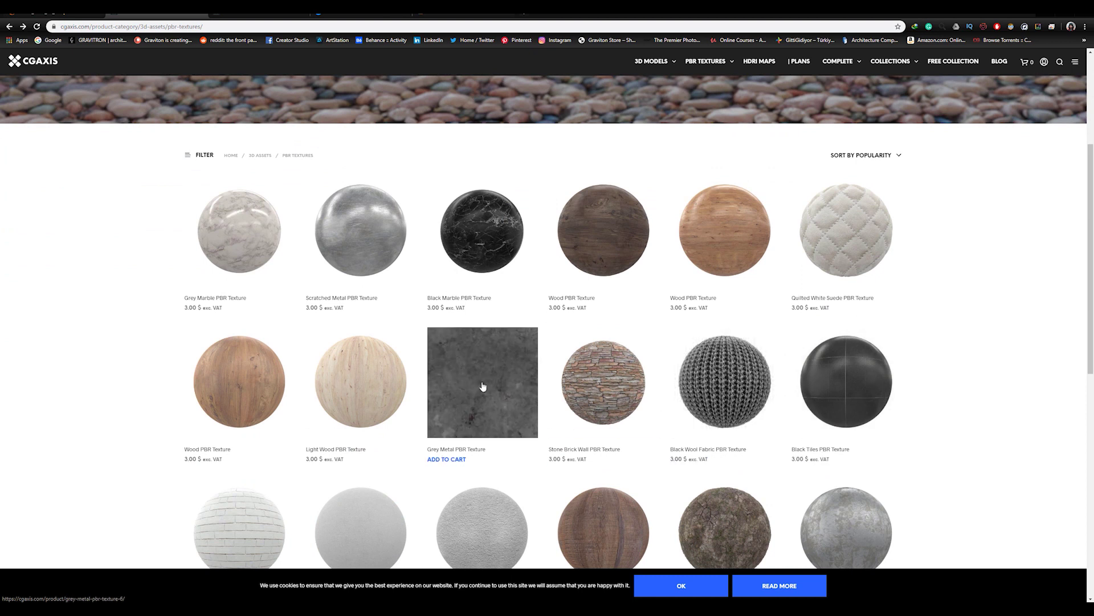
scroll(483, 387, up, 2)
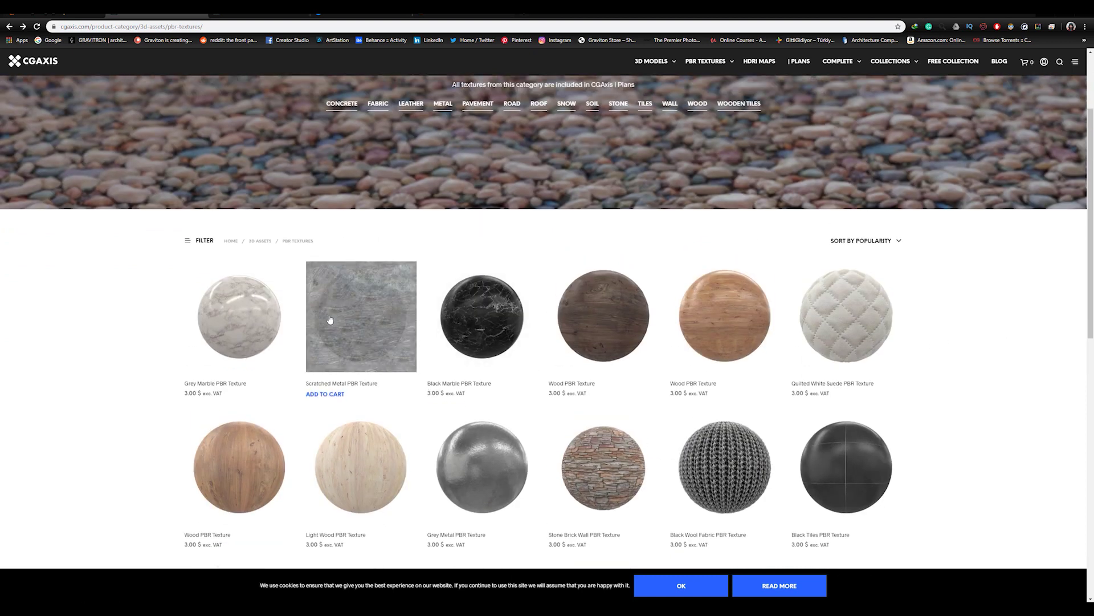
Check the CGAxis texture collections and FREE COLLECTION offer, then return to PBR Textures
click(400, 108)
scroll(593, 322, down, 5)
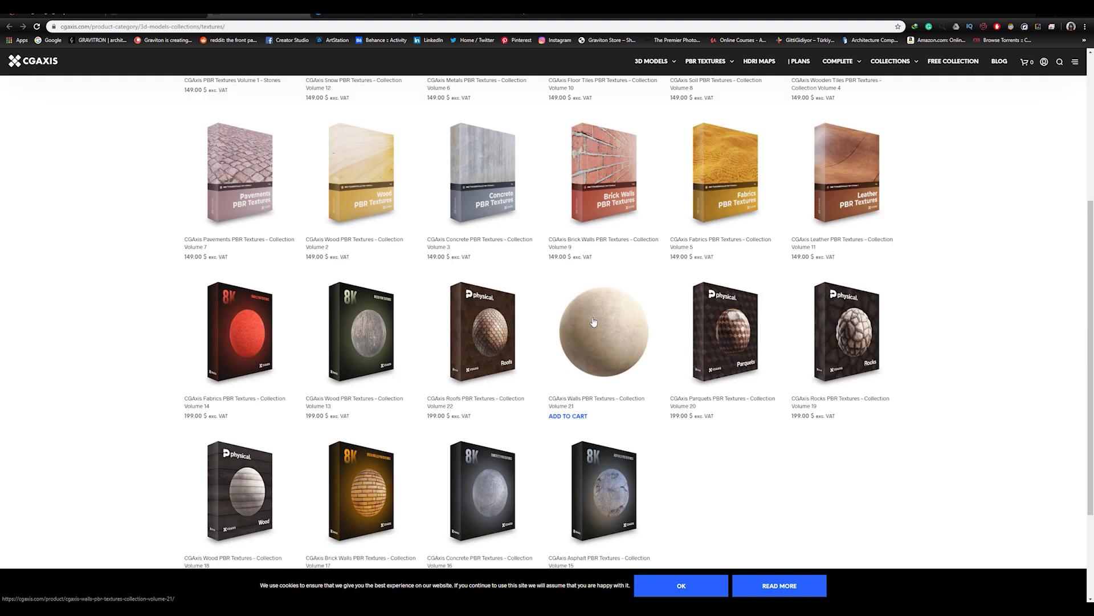
click(951, 62)
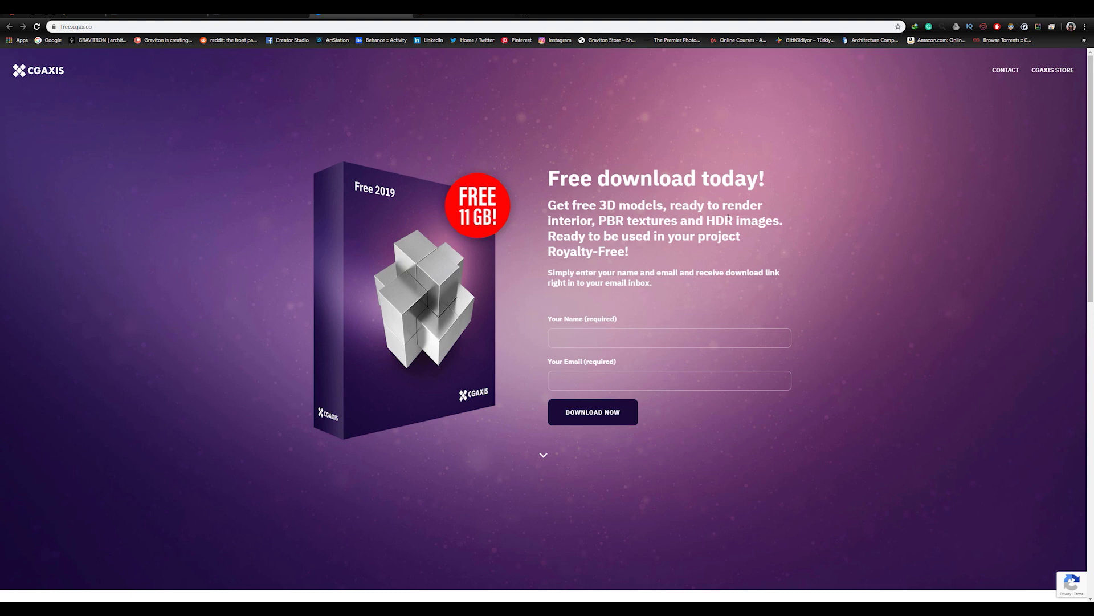
click(248, 12)
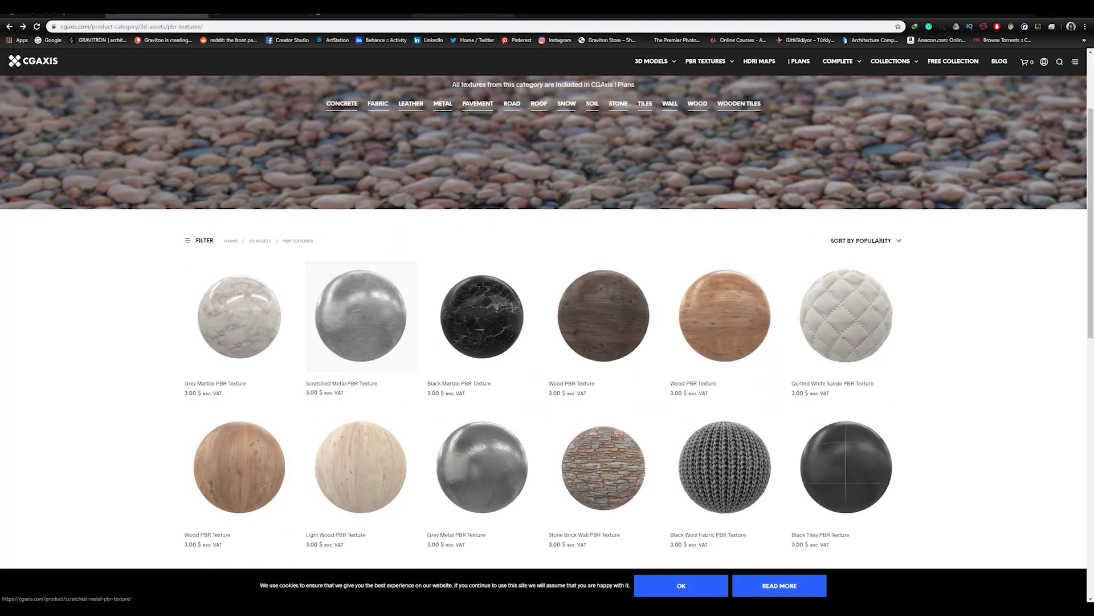
Read through the Gumroad Material Texture Loader 1.24 product description
click(462, 9)
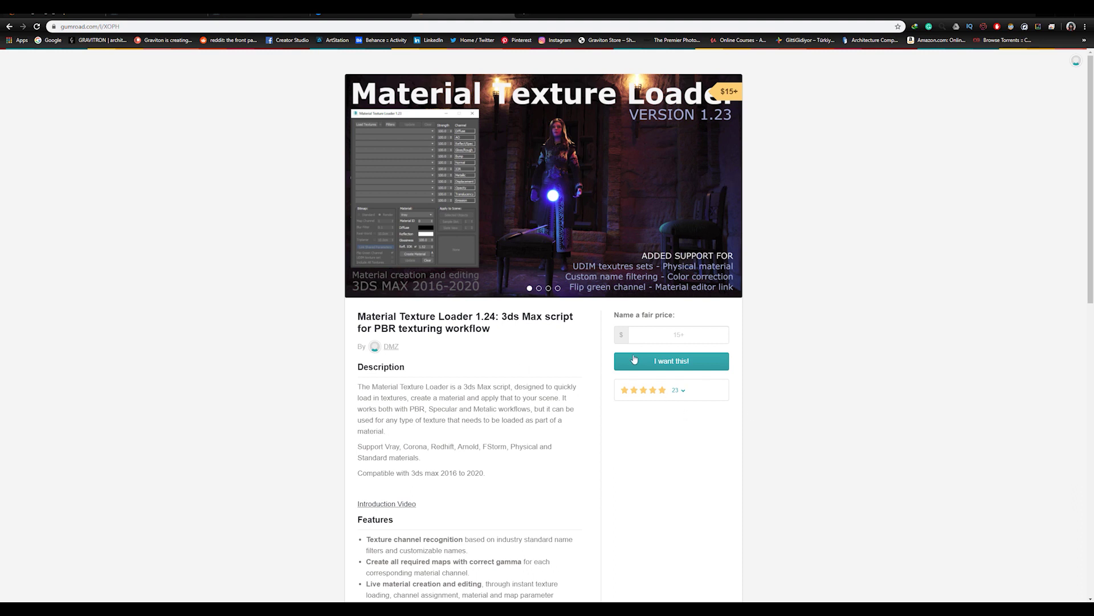
scroll(823, 436, down, 2)
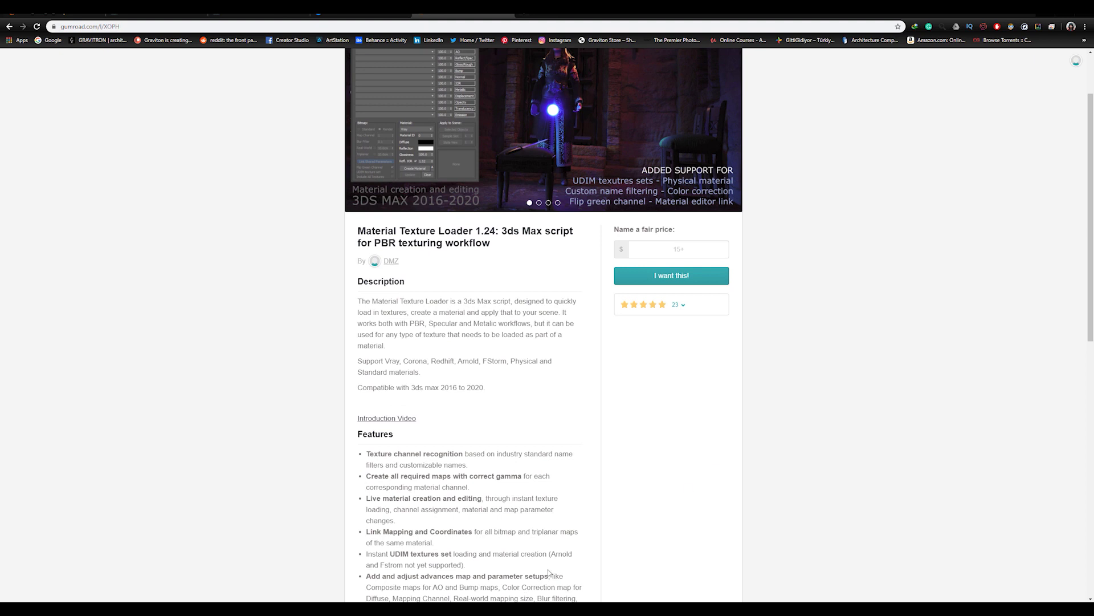
scroll(419, 400, up, 2)
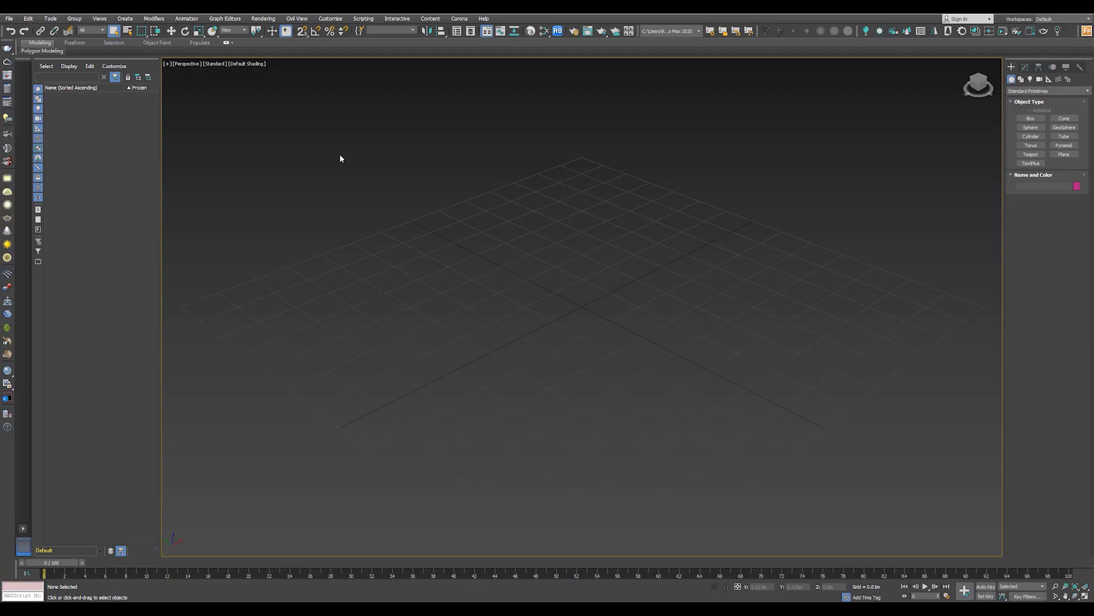
Run the Material_Texture_Loader_v1.24.mse script from Scripting > Run Script
click(362, 19)
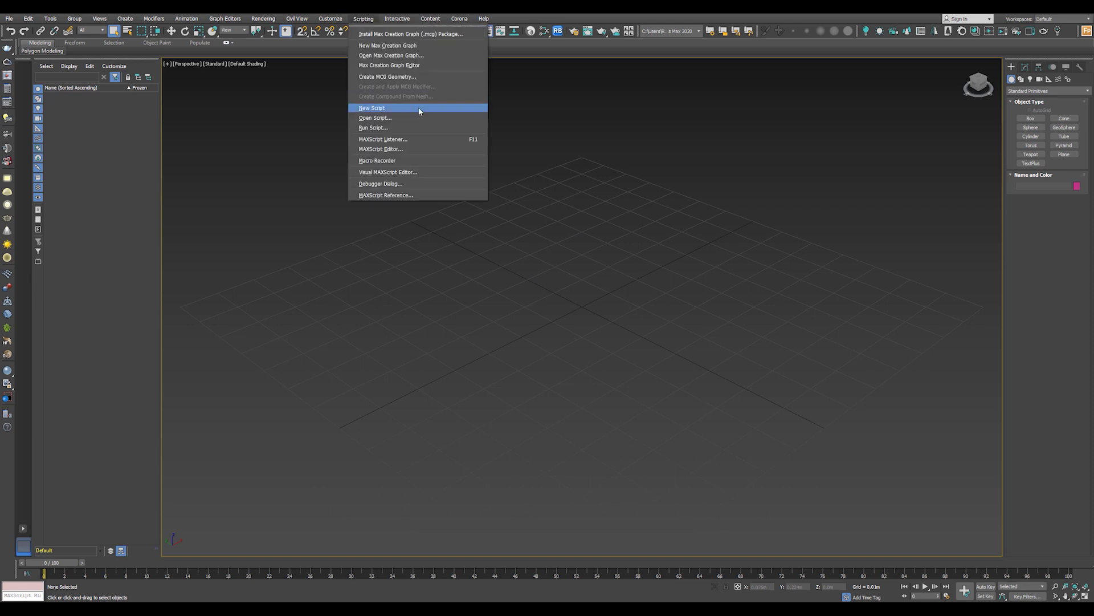
click(396, 128)
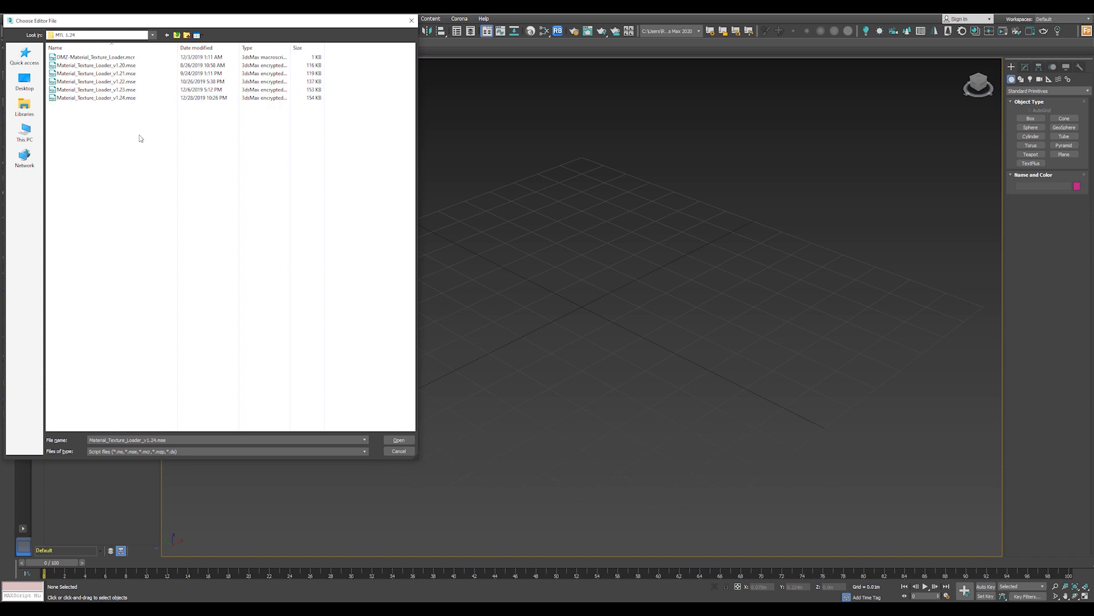
click(100, 98)
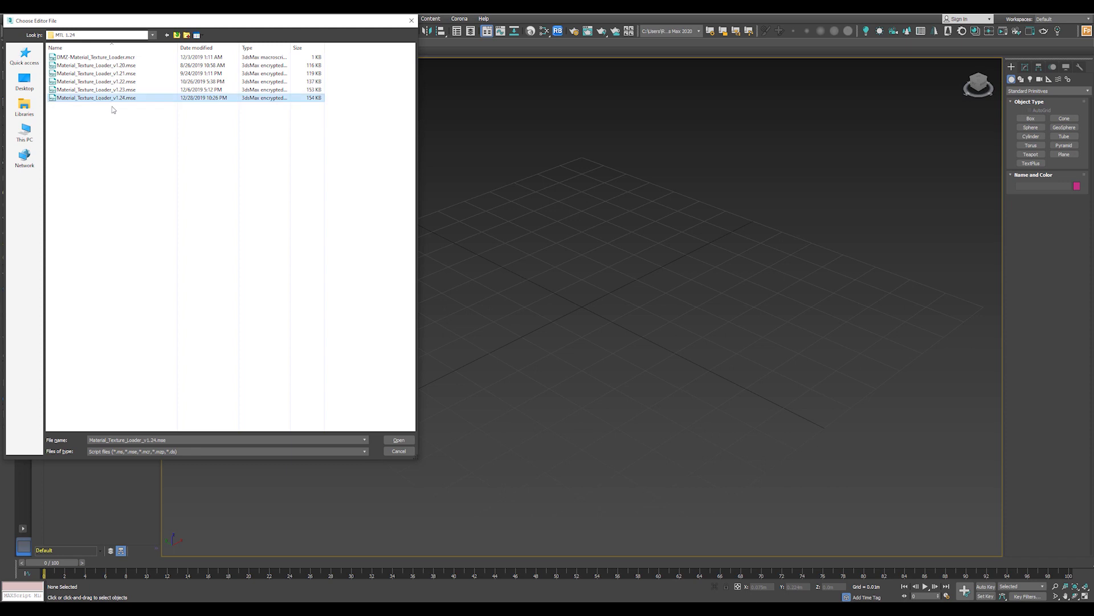
click(406, 438)
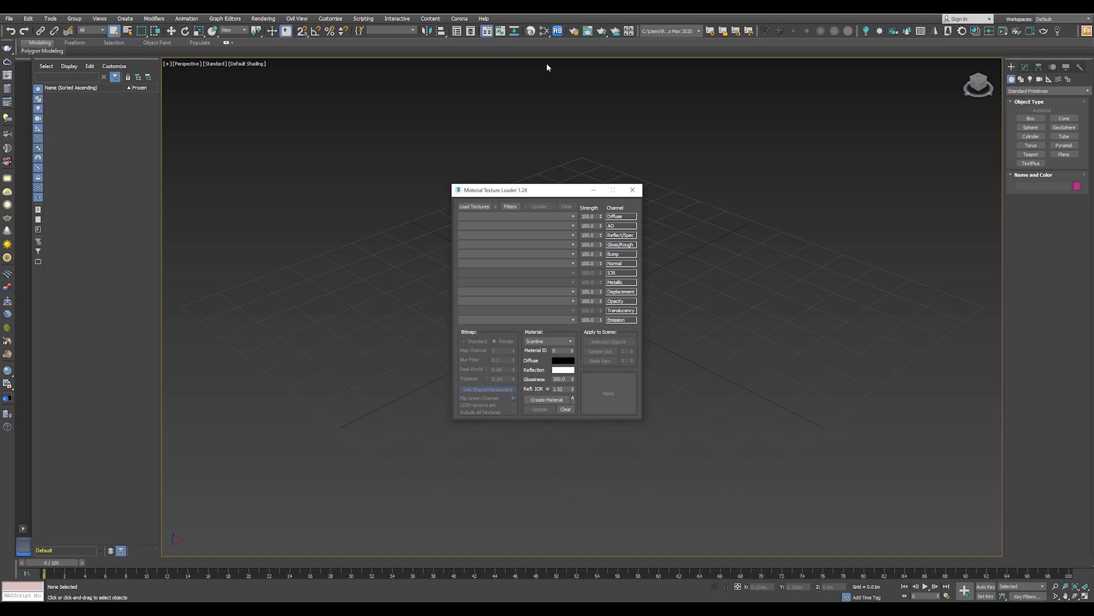
Put the DMZ category's Material Texture Loader action on the main toolbar and launch it there
click(632, 189)
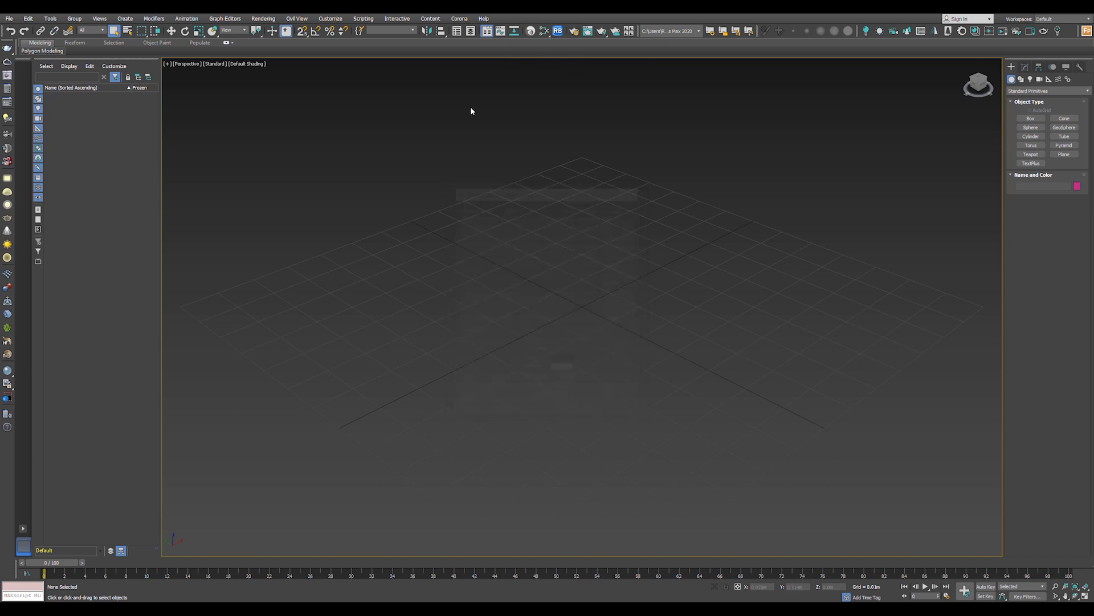
click(331, 19)
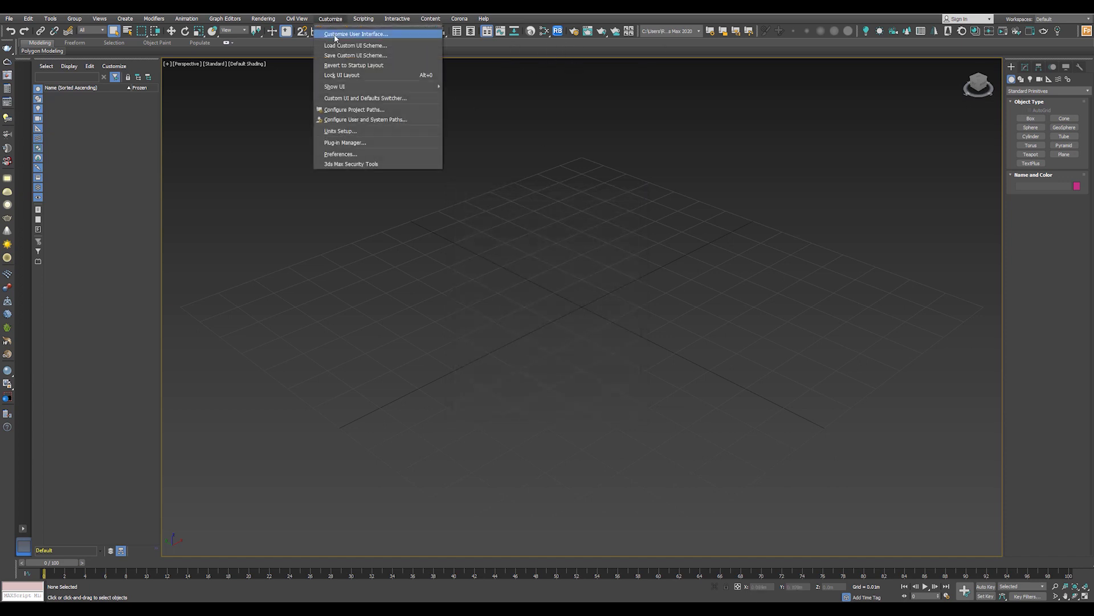
click(343, 35)
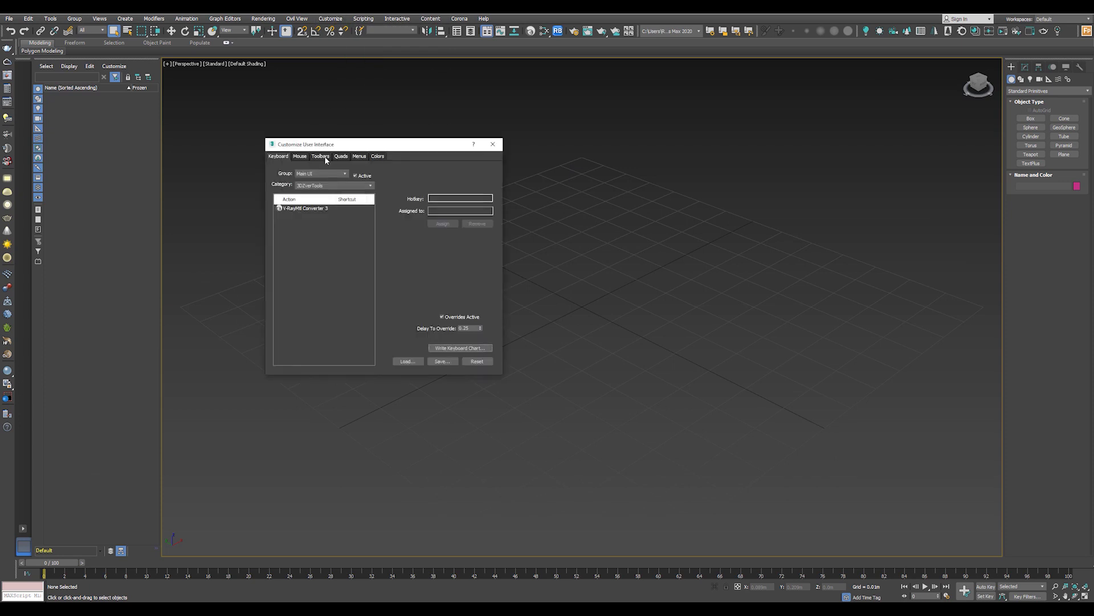
click(321, 156)
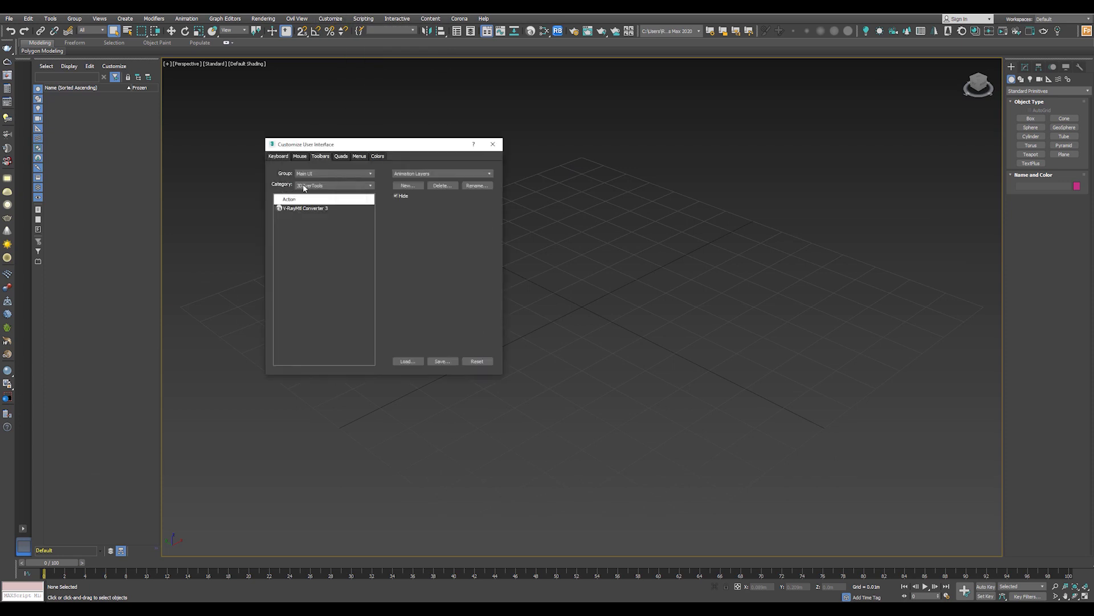
click(312, 185)
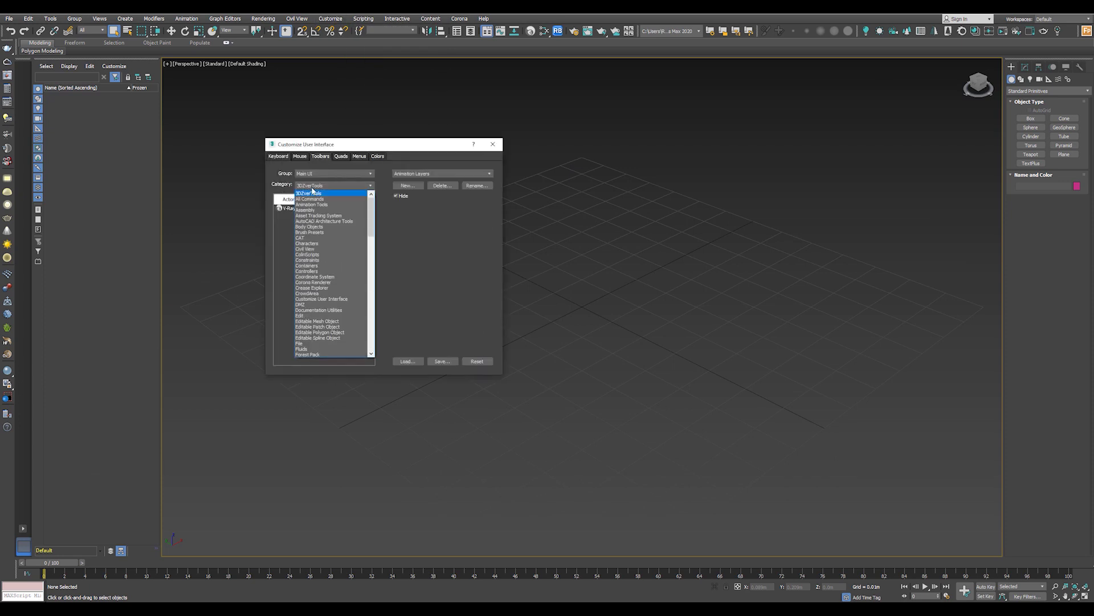
click(307, 305)
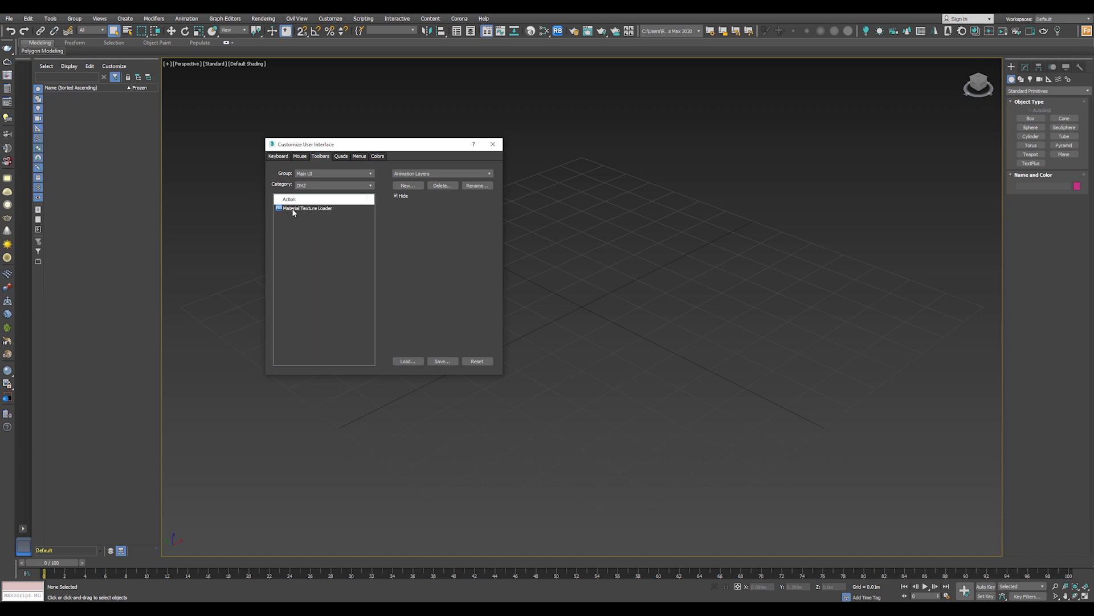
drag(294, 211, 545, 33)
click(492, 144)
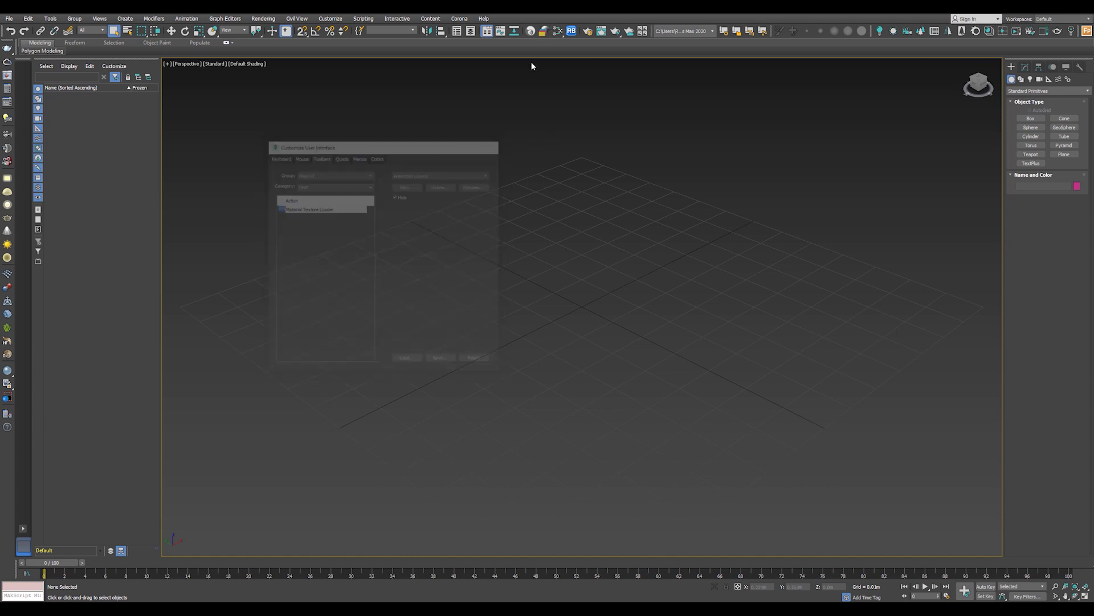
click(545, 32)
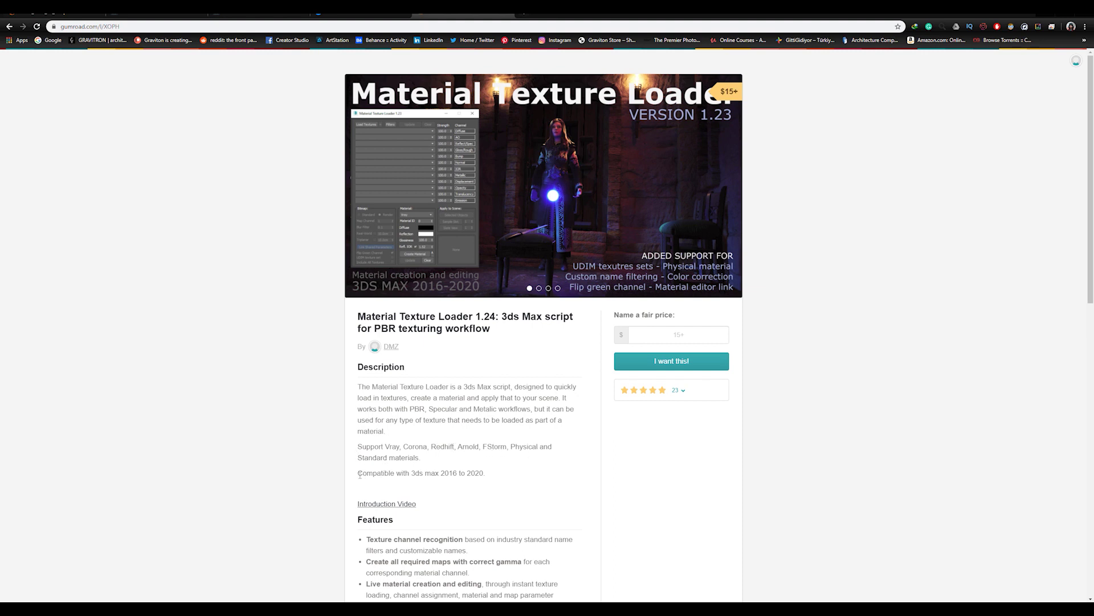
Highlight the 'Compatible with 3ds max 2016 to 2020.' line on the Gumroad page
drag(360, 475, 492, 478)
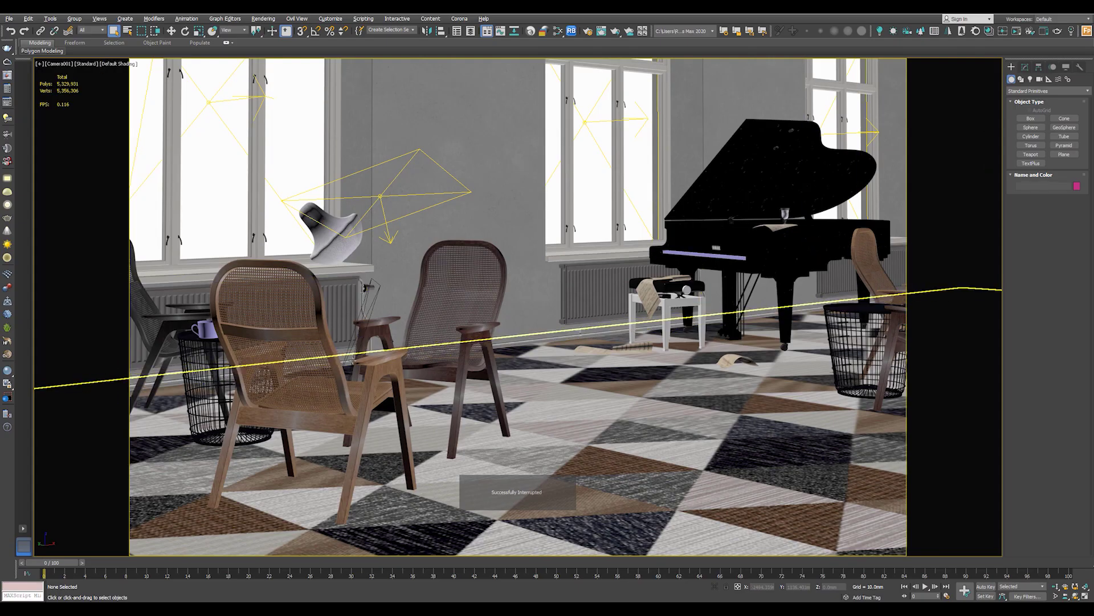
Select the LNU_10825 object and open the loader's texture file browser
click(604, 401)
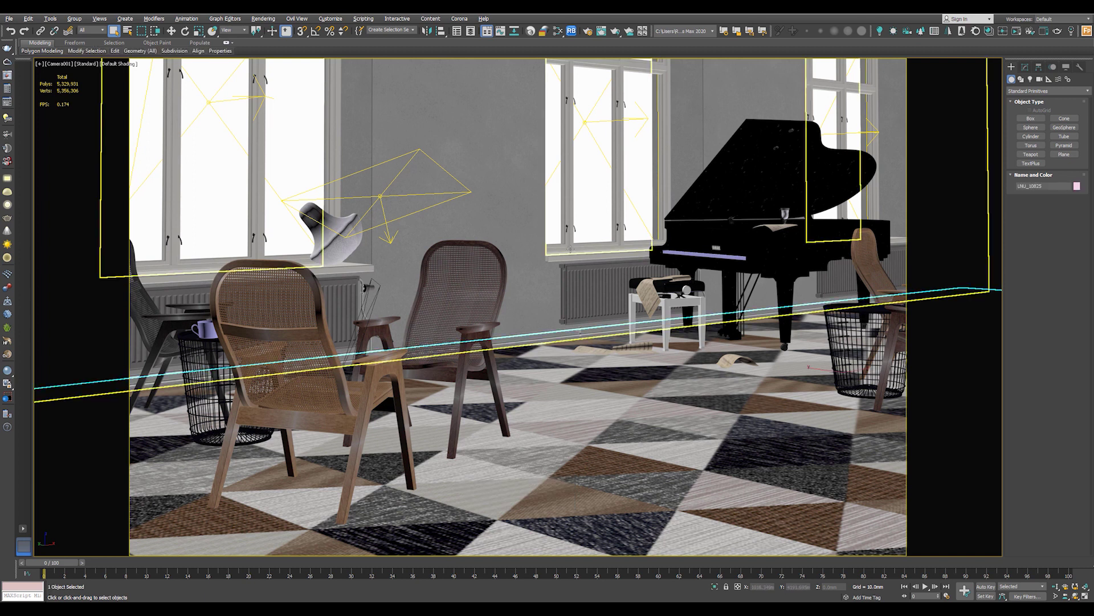
click(545, 31)
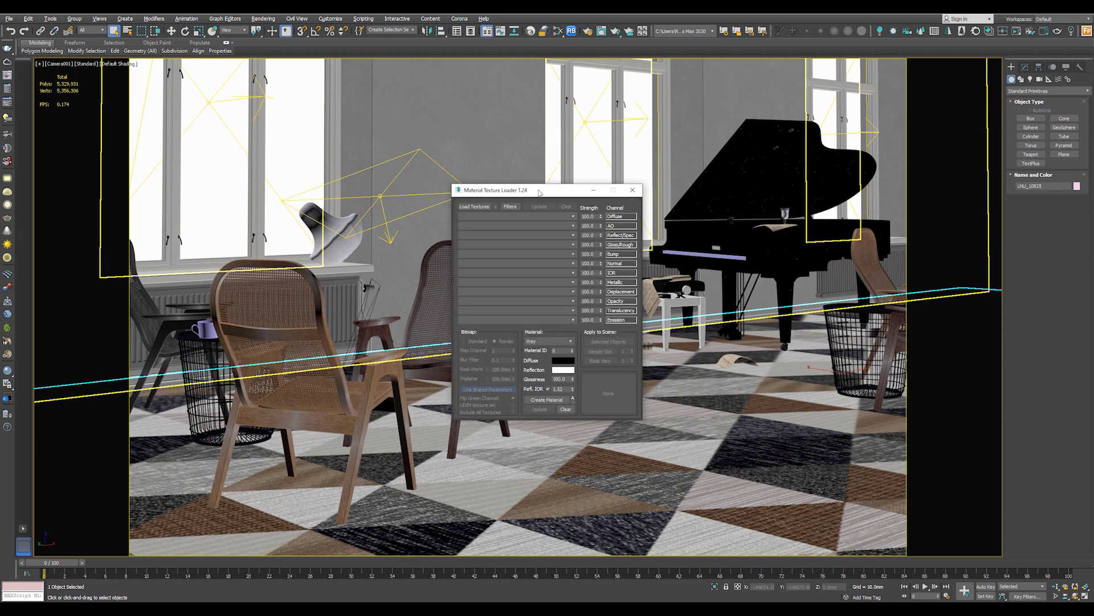
drag(539, 193, 448, 170)
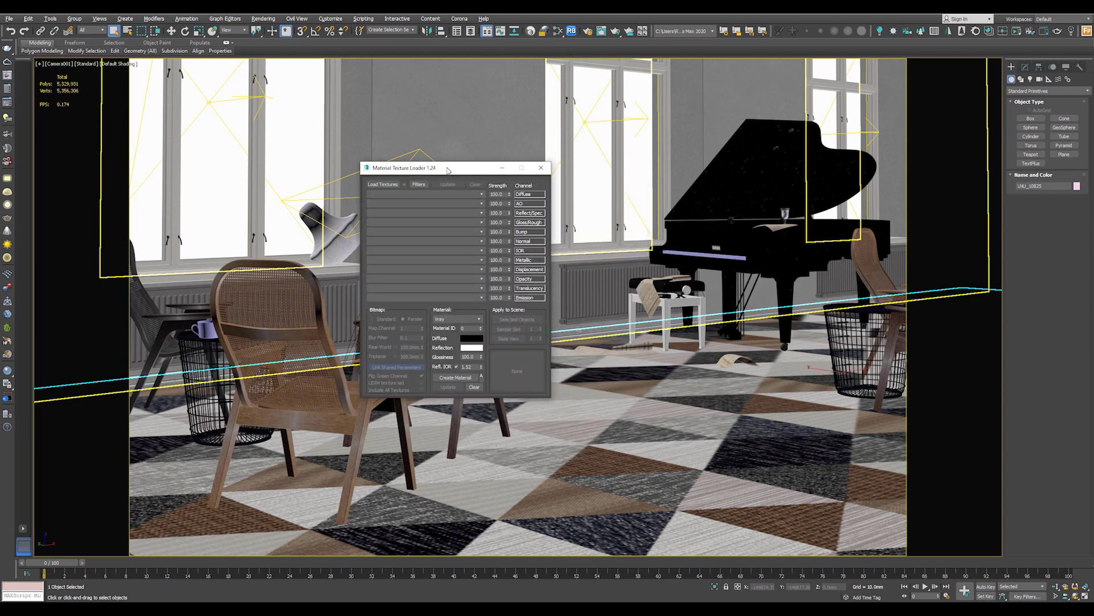
click(390, 188)
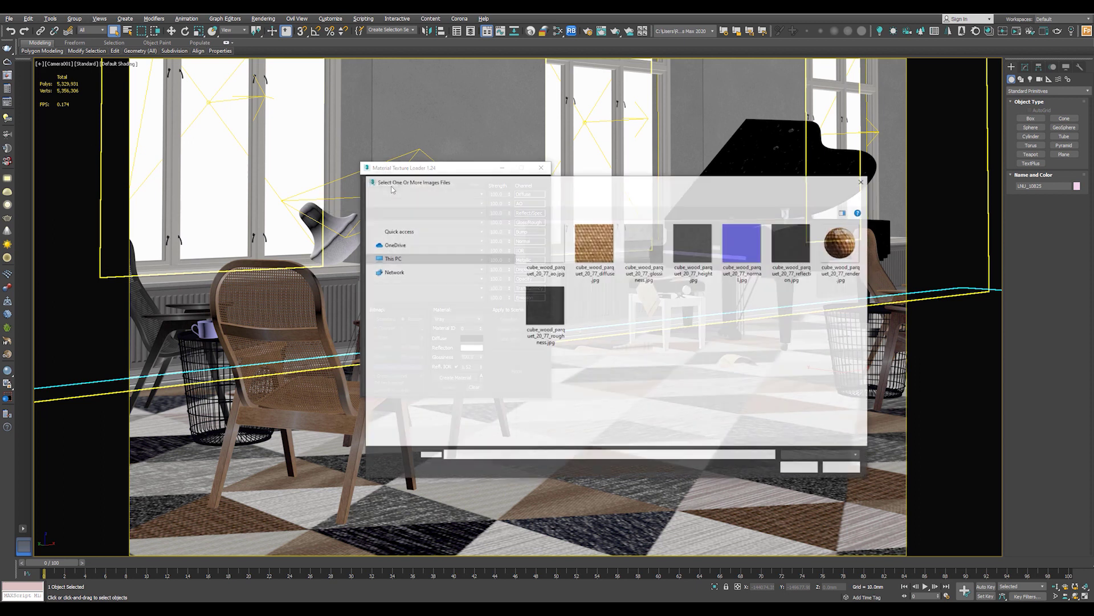
drag(631, 185, 671, 133)
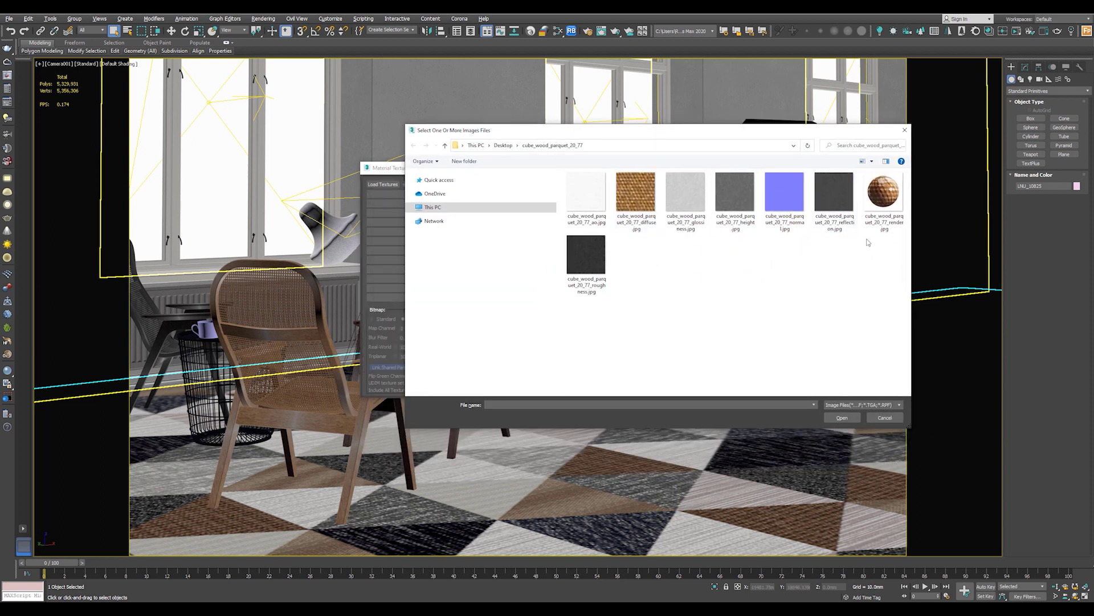
Preview the render image, then select the seven cube_wood_parquet_20_77 texture maps
right_click(871, 195)
click(900, 211)
click(1024, 64)
drag(831, 302, 597, 193)
drag(831, 310, 579, 182)
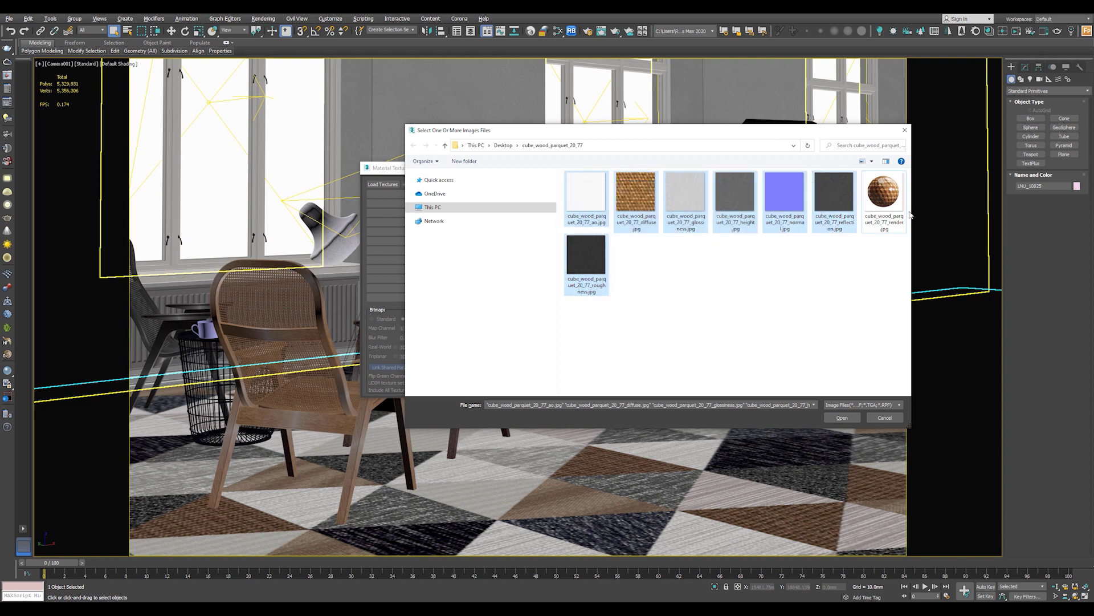
Load the parquet maps into channels, keep Vray as material type, and create the material
click(840, 418)
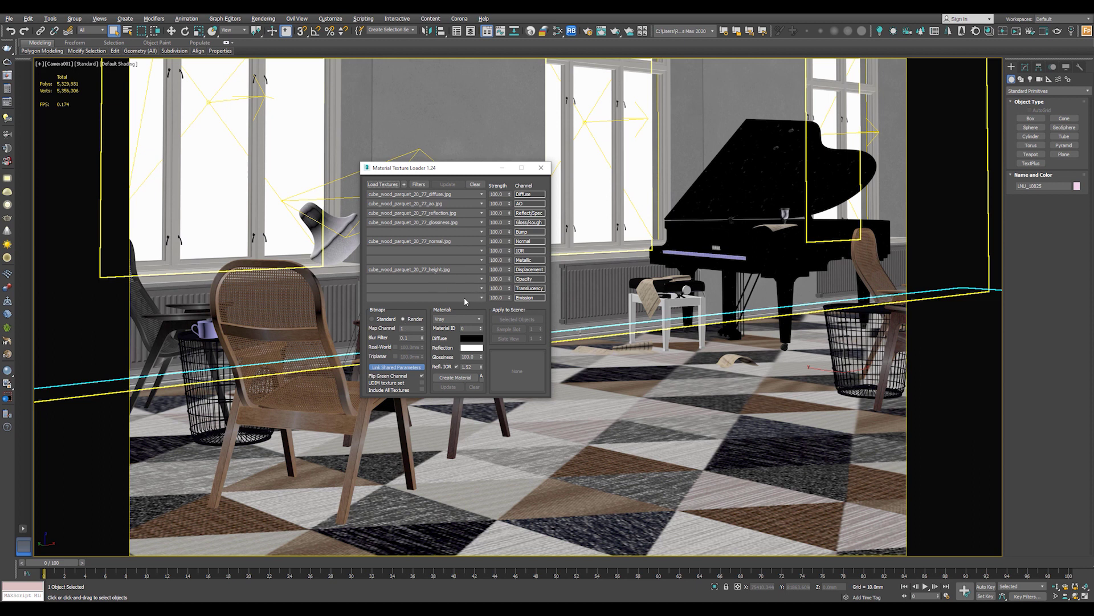
click(459, 320)
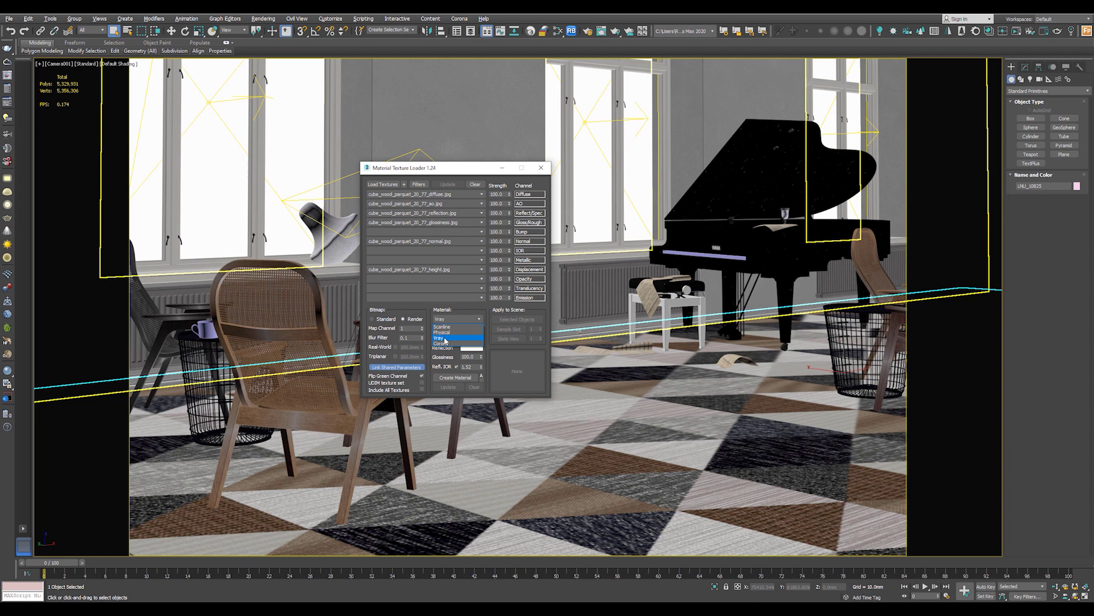
click(446, 338)
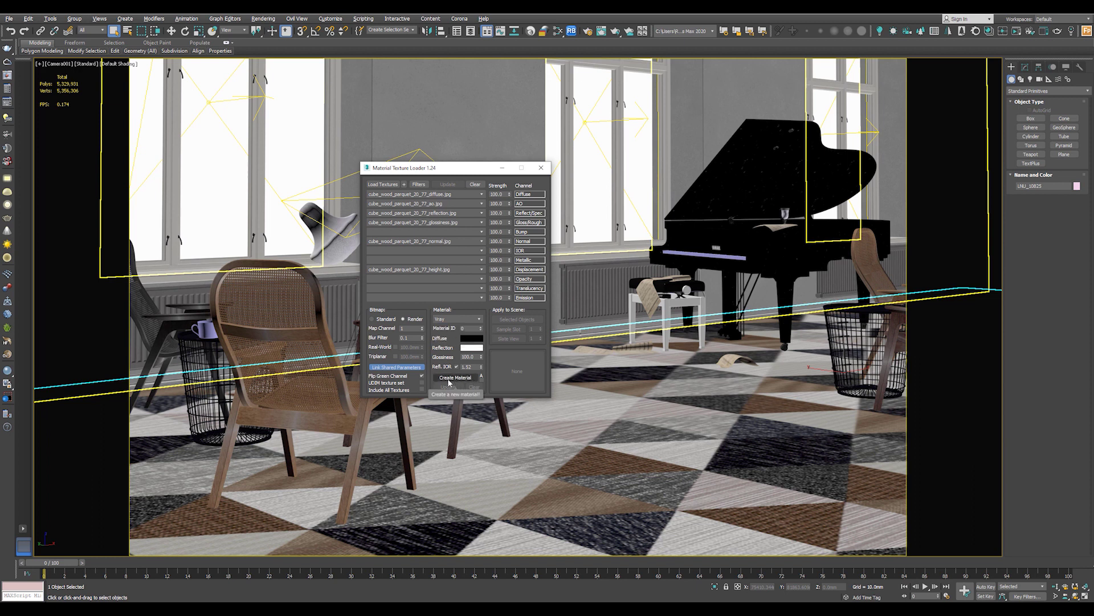
click(449, 378)
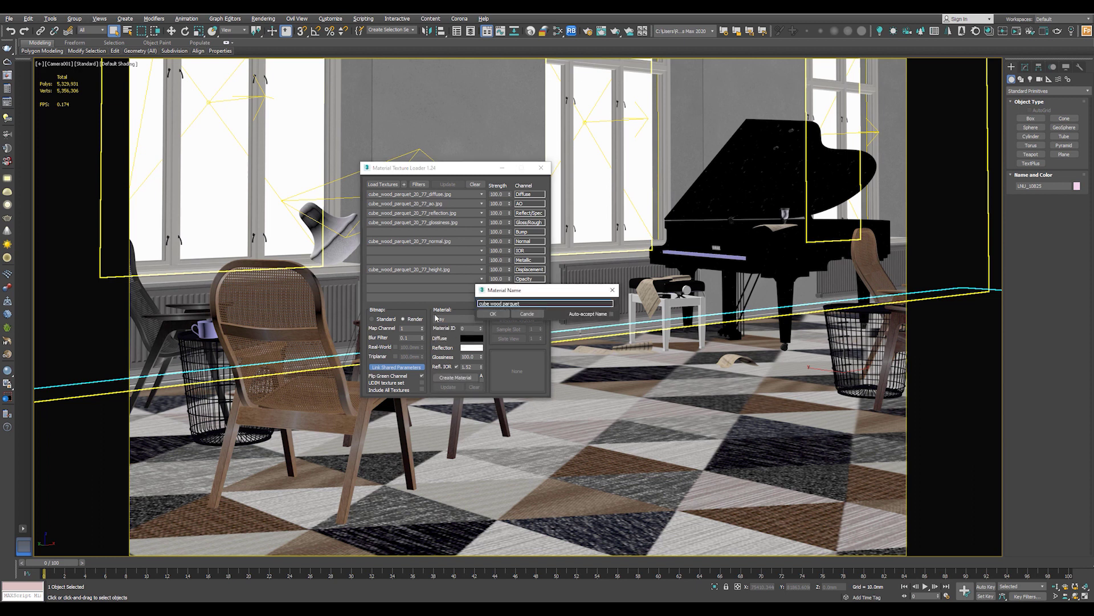
Accept the name cube wood parquet, lay out its nodes in Slate, and assign it to the floor
click(491, 316)
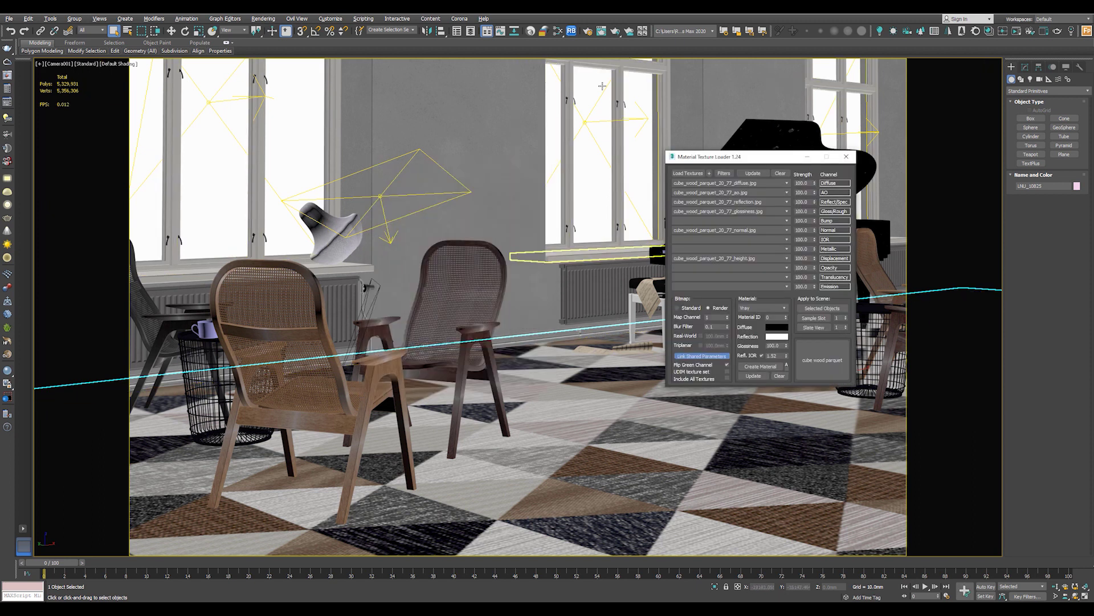
click(559, 31)
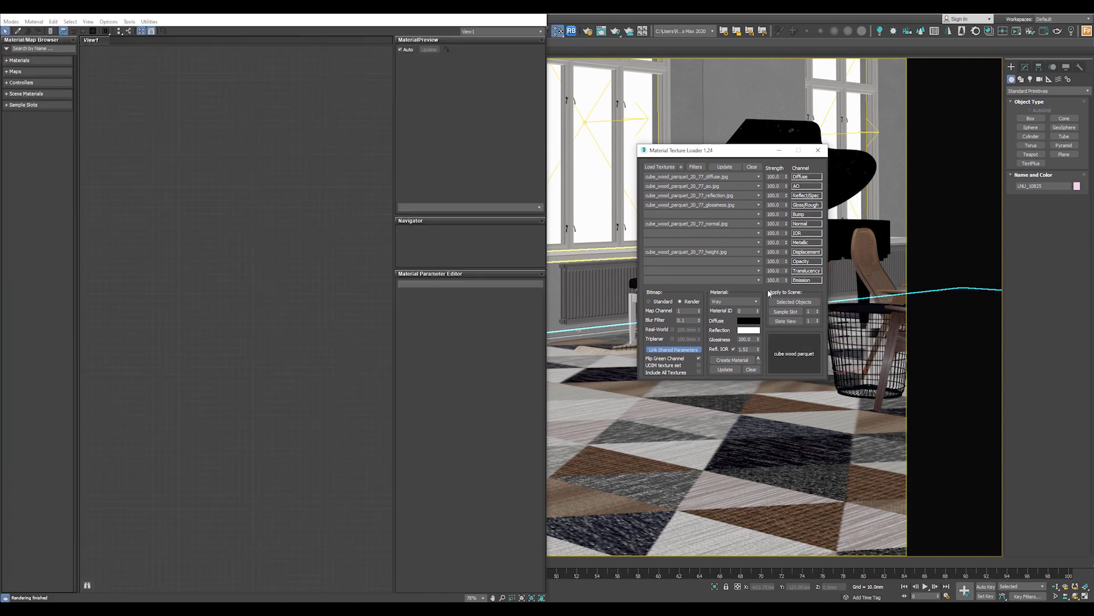
drag(794, 354, 246, 253)
click(256, 333)
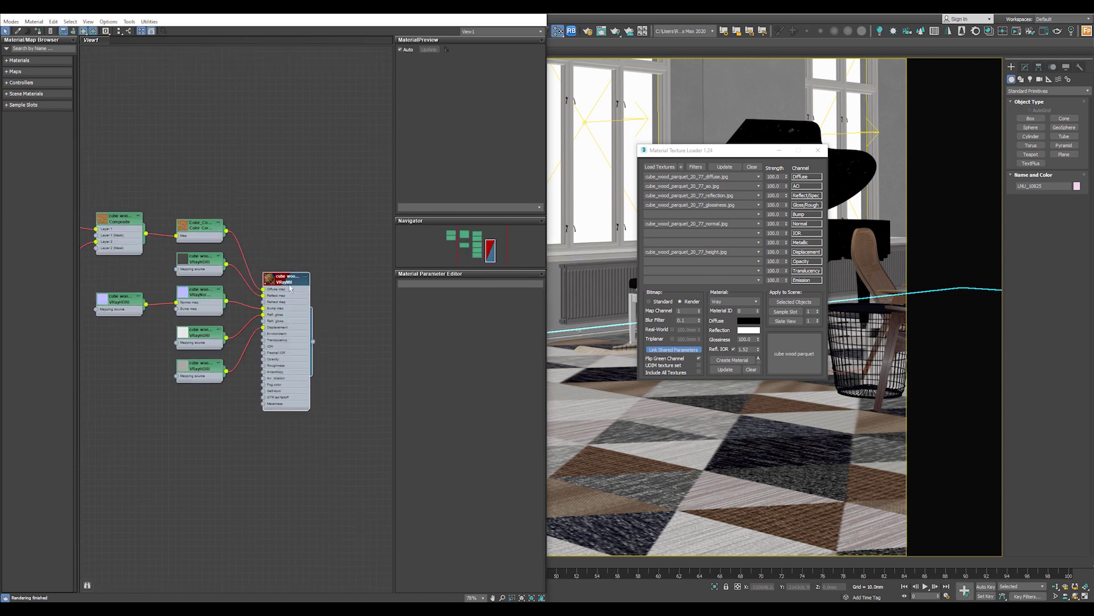
click(268, 281)
middle_drag(326, 328, 326, 267)
drag(313, 304, 686, 450)
click(818, 150)
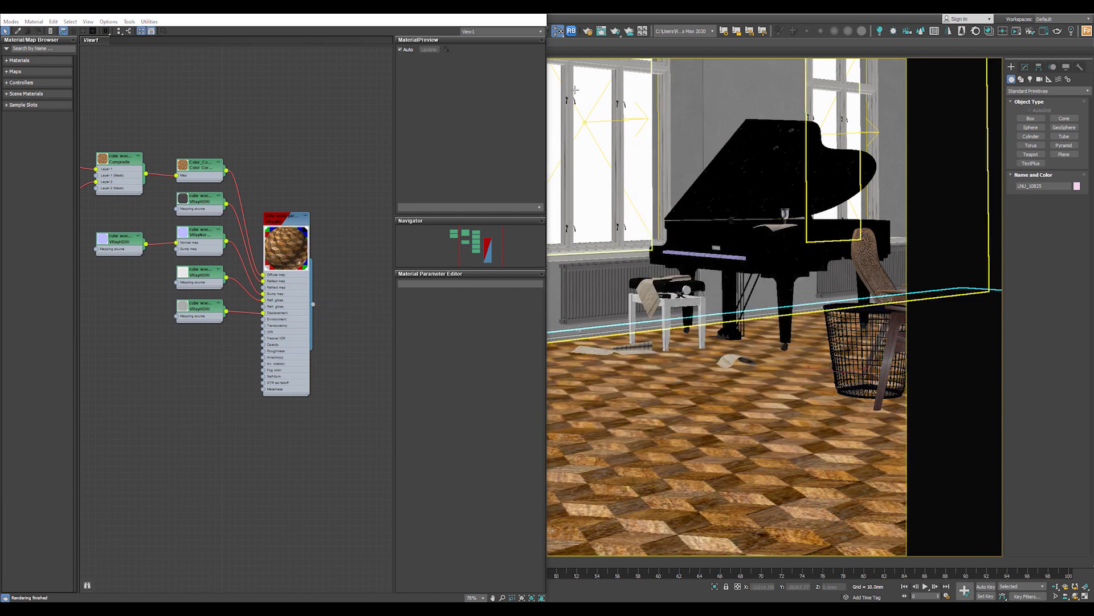
Render the scene in V-Ray, then inspect the displacement VRayHDRI node in Slate
click(618, 36)
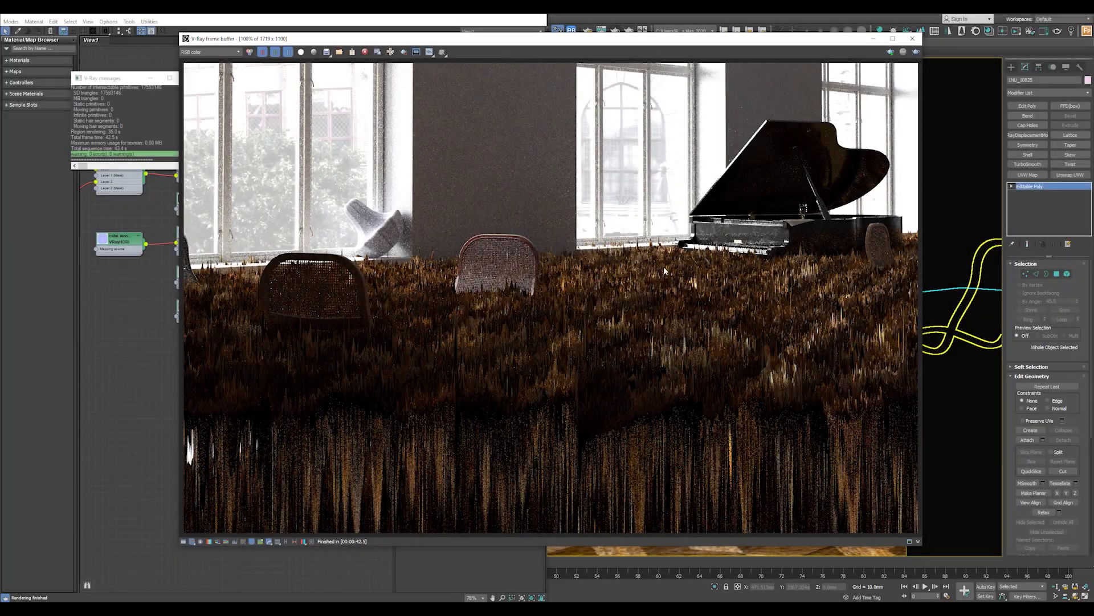
drag(616, 43, 471, 41)
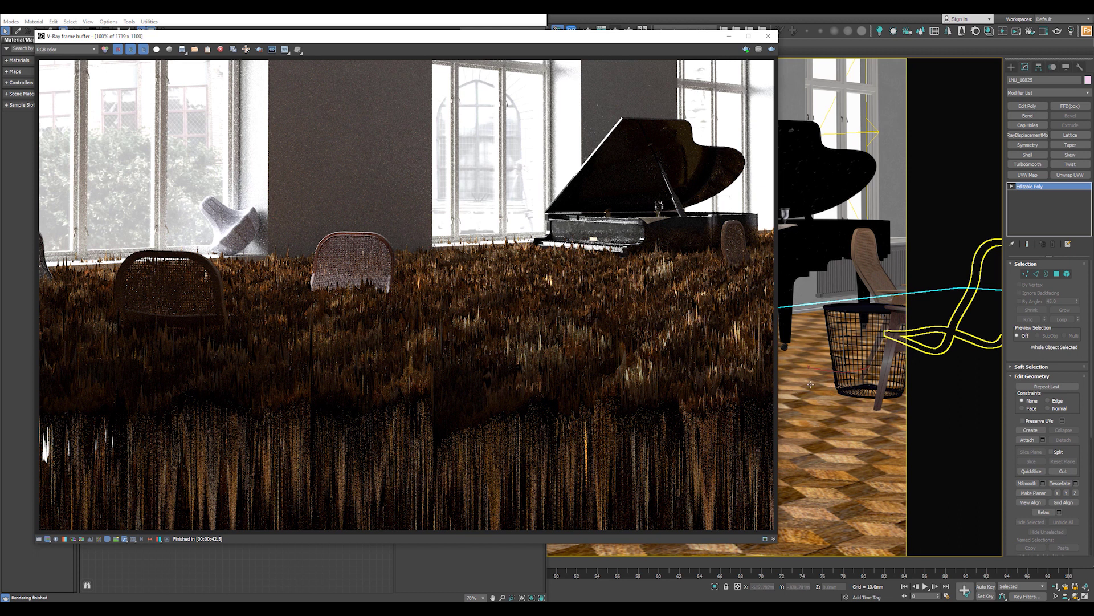
click(323, 15)
scroll(256, 273, up, 6)
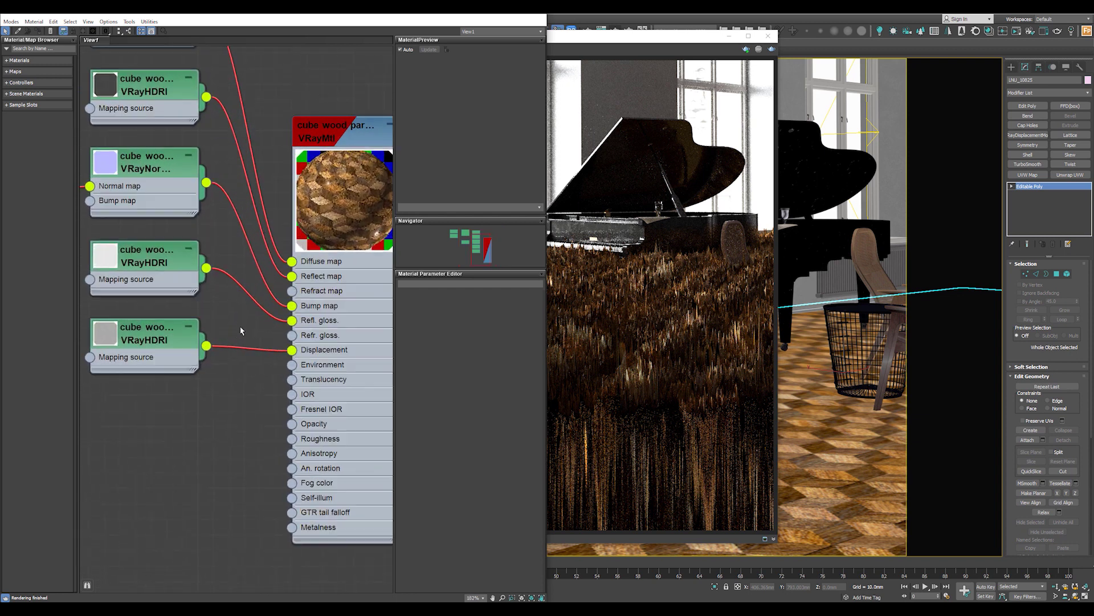
click(162, 341)
double_click(112, 340)
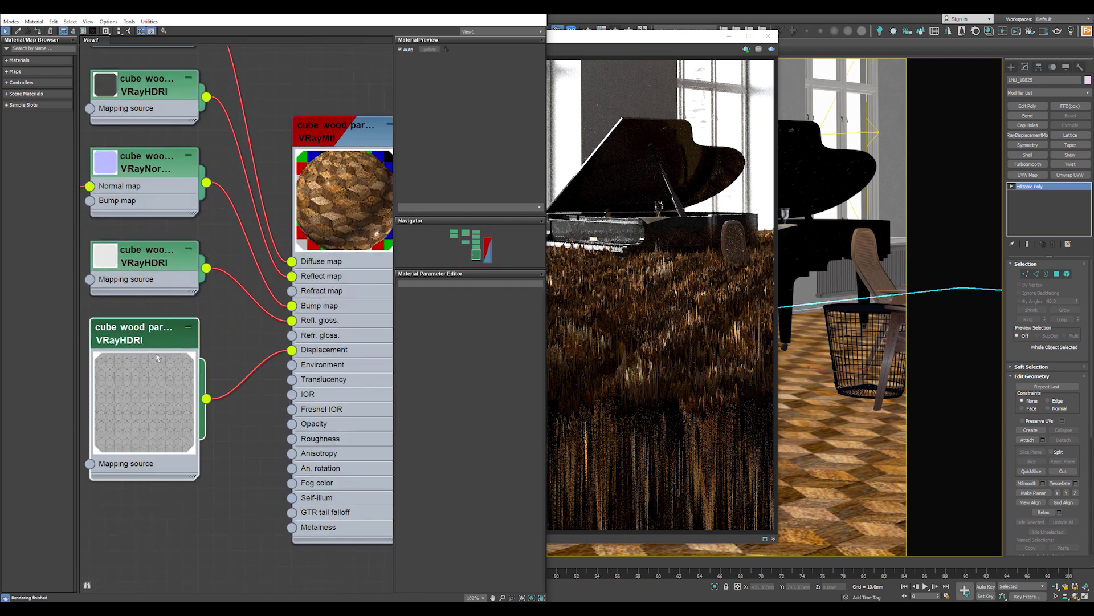
drag(142, 338, 127, 338)
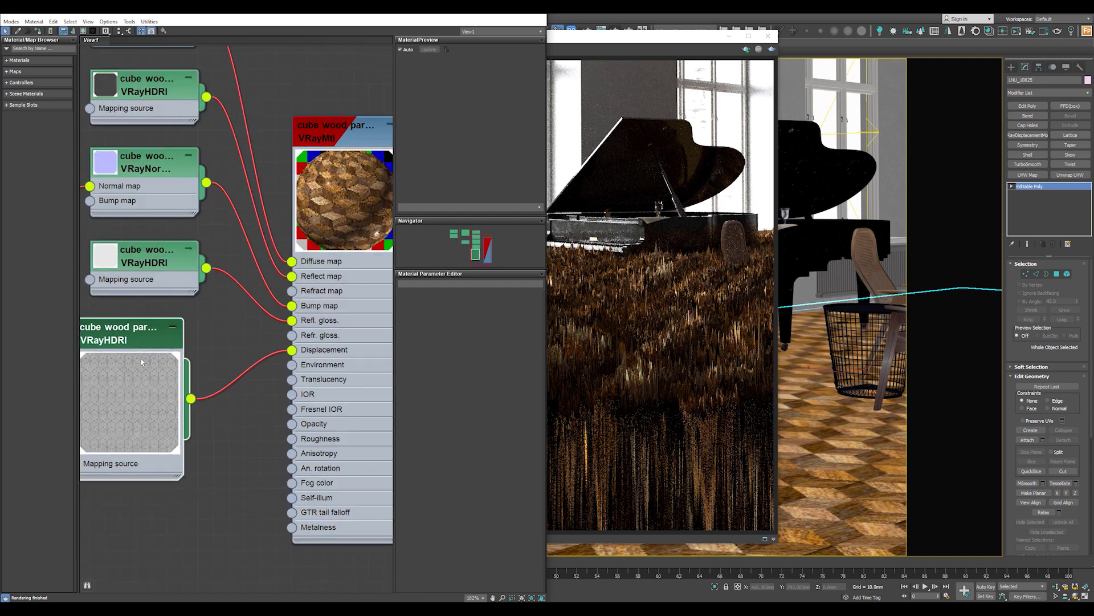
key(m)
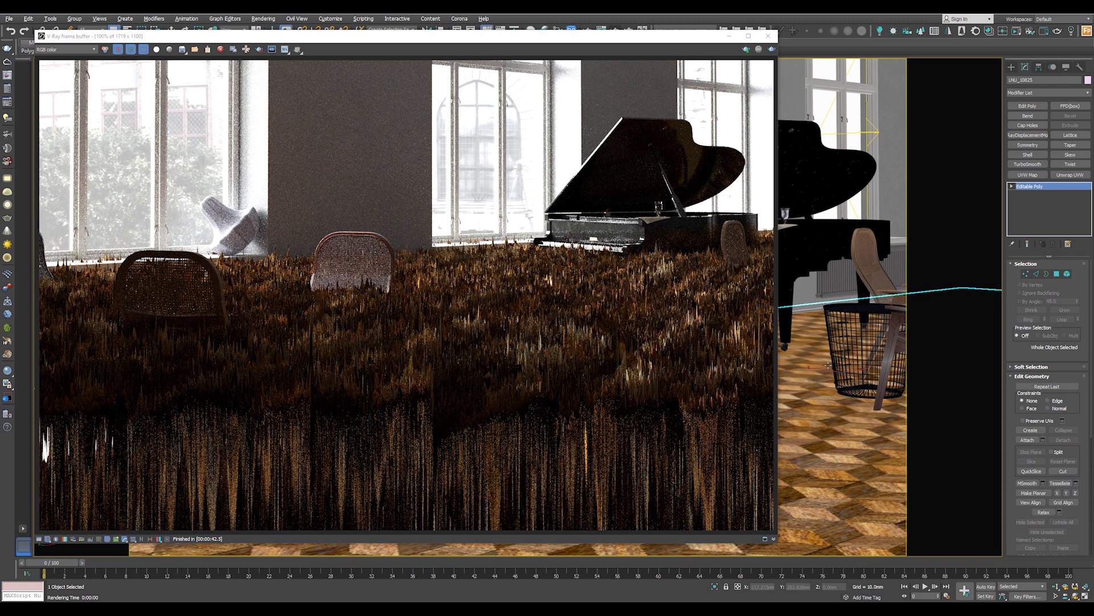
Add a VRayDisplacementMod to the floor, edit its Amount, and re-render in V-Ray
click(1036, 136)
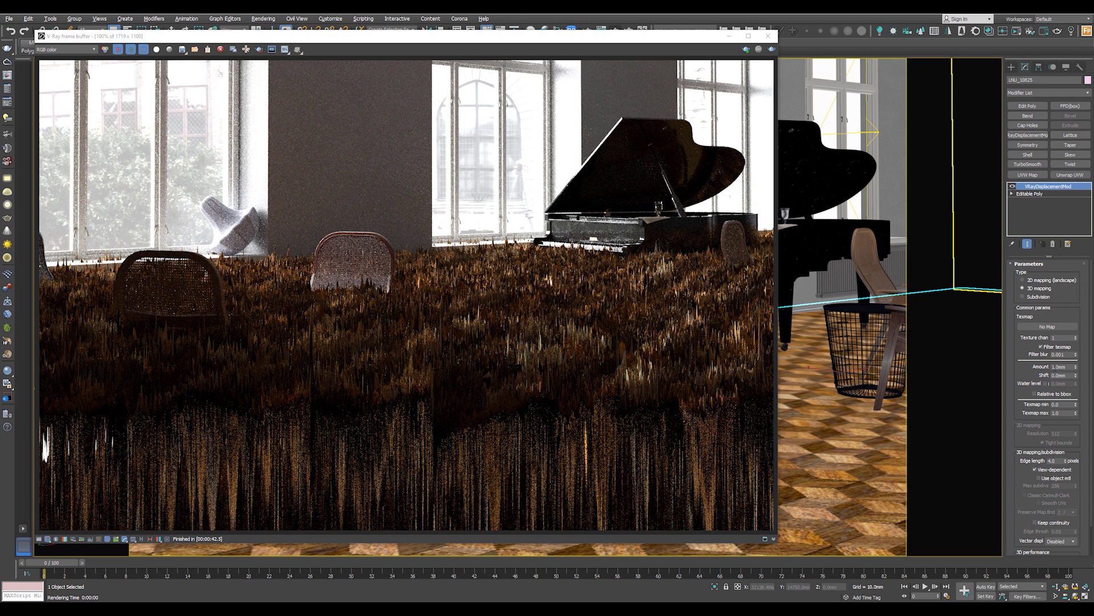
double_click(1059, 366)
click(774, 49)
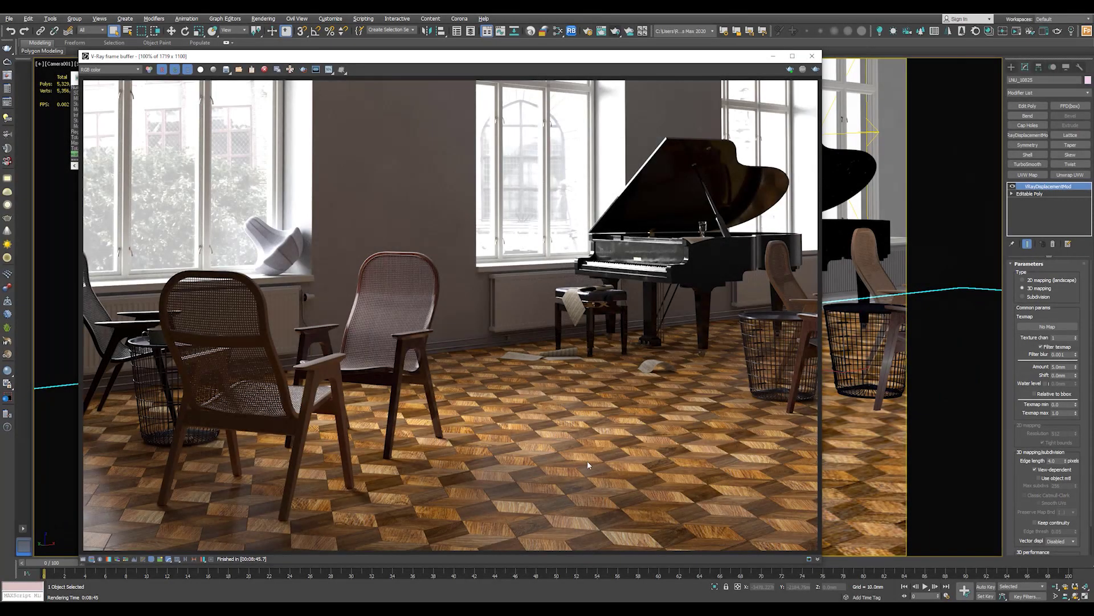
Zoom in and out on the V-Ray render to inspect the parquet floor close up
scroll(690, 515, up, 3)
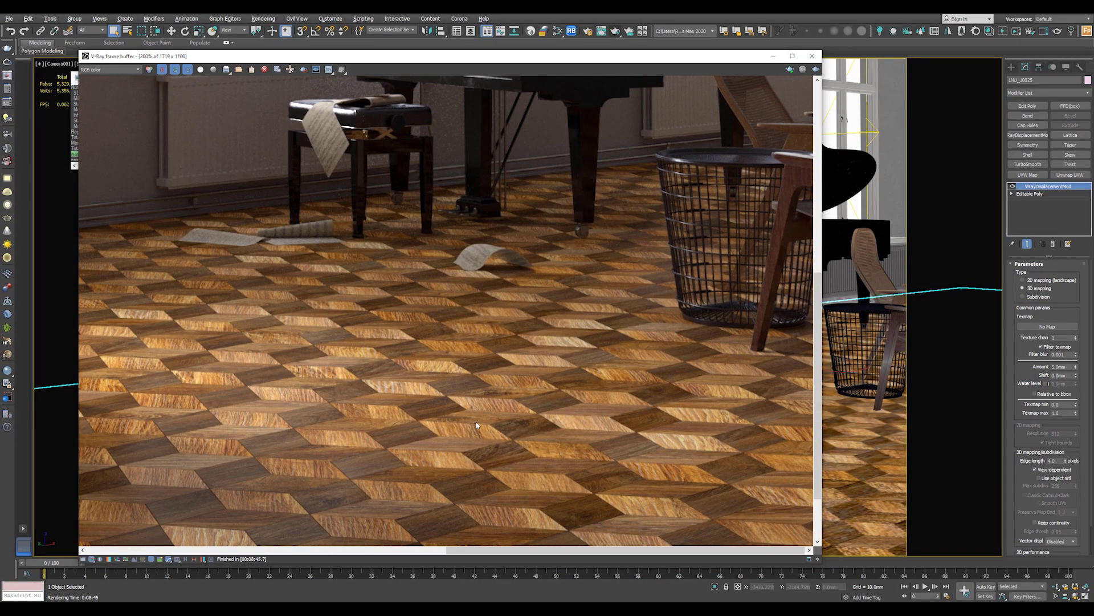
scroll(294, 460, down, 3)
scroll(101, 529, up, 3)
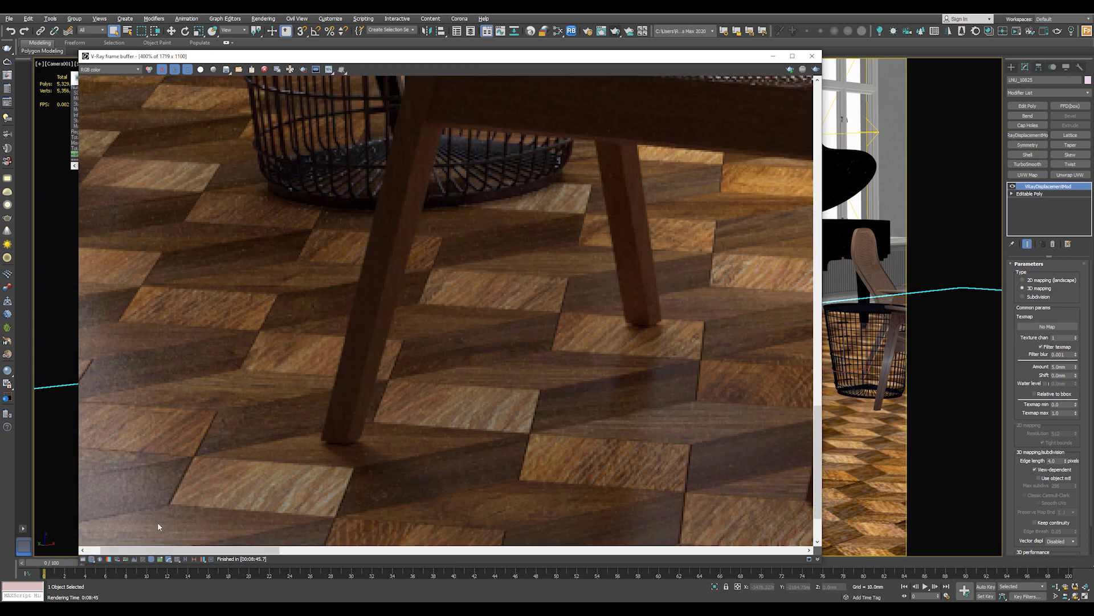
scroll(386, 399, down, 2)
scroll(631, 490, up, 2)
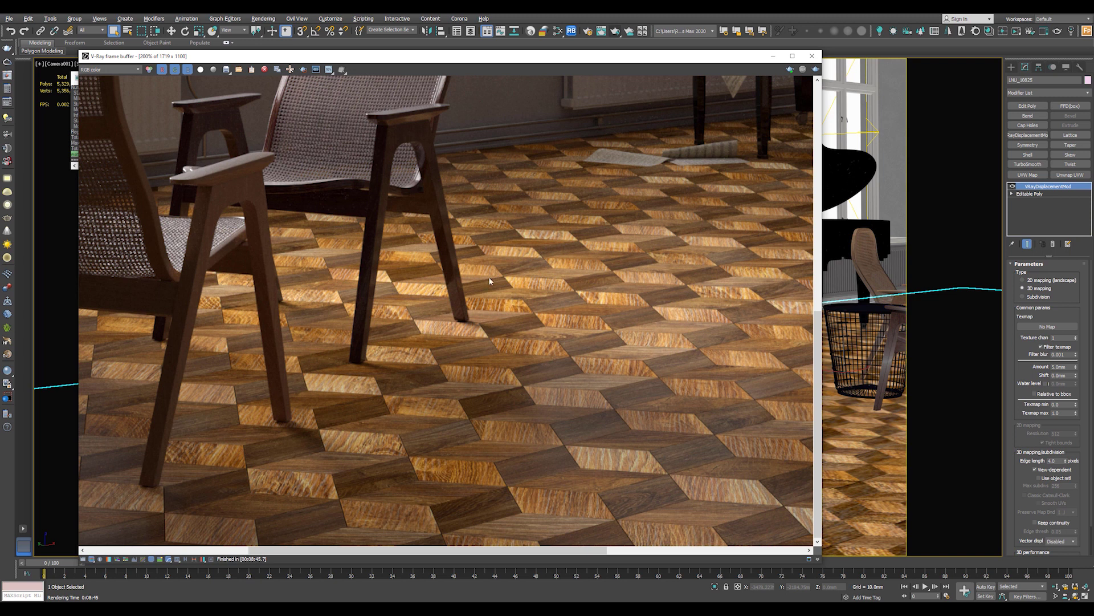
scroll(538, 372, down, 3)
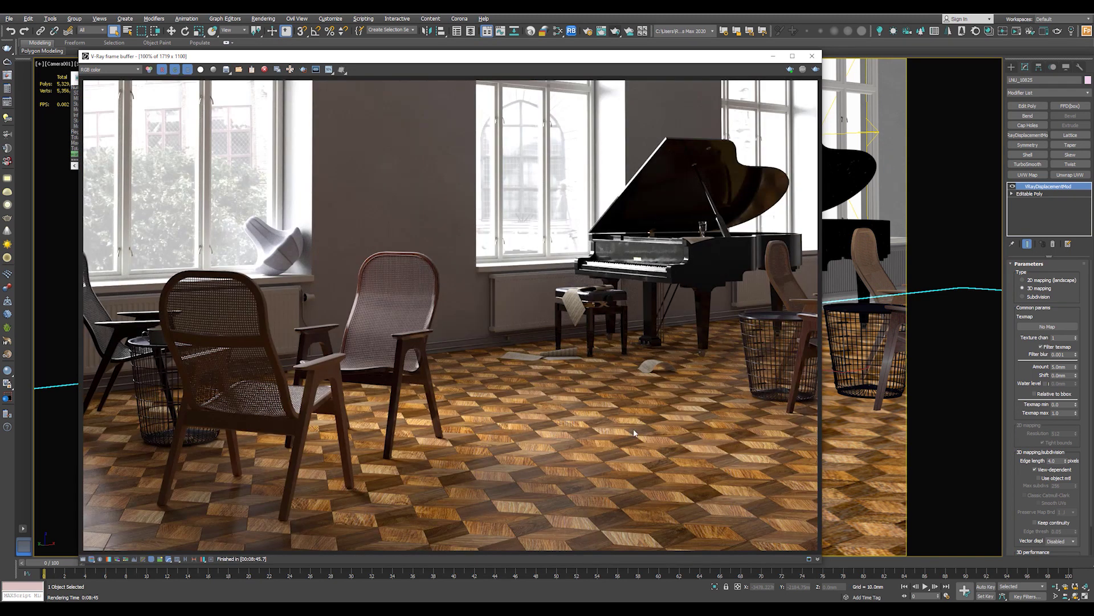
Check the parquet VRayMtl in the Slate editor, then close it and deselect everything
click(560, 31)
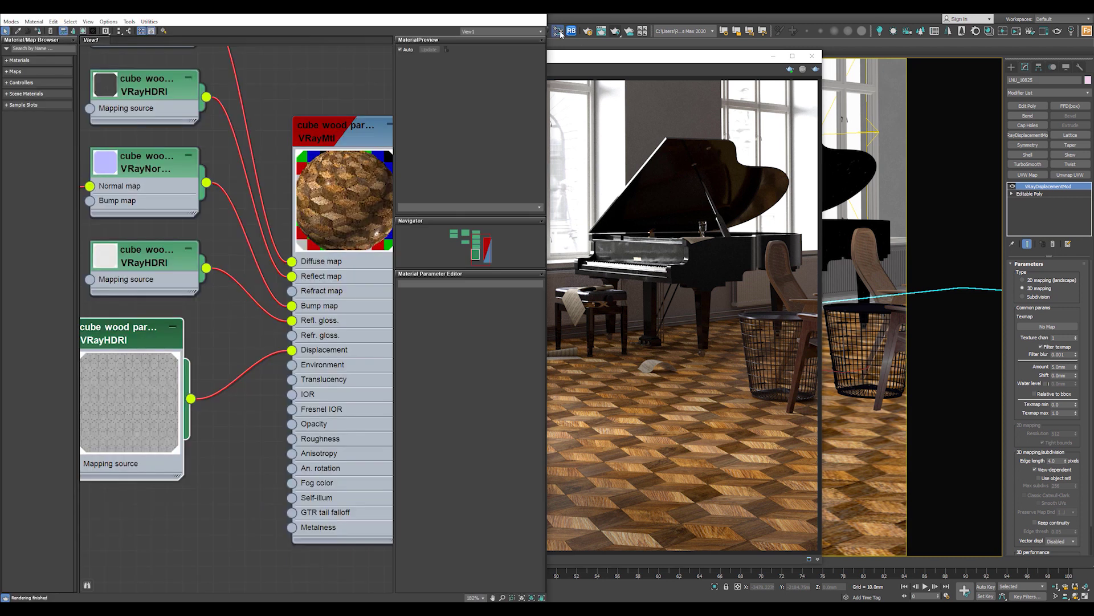
middle_drag(301, 251, 230, 268)
double_click(260, 155)
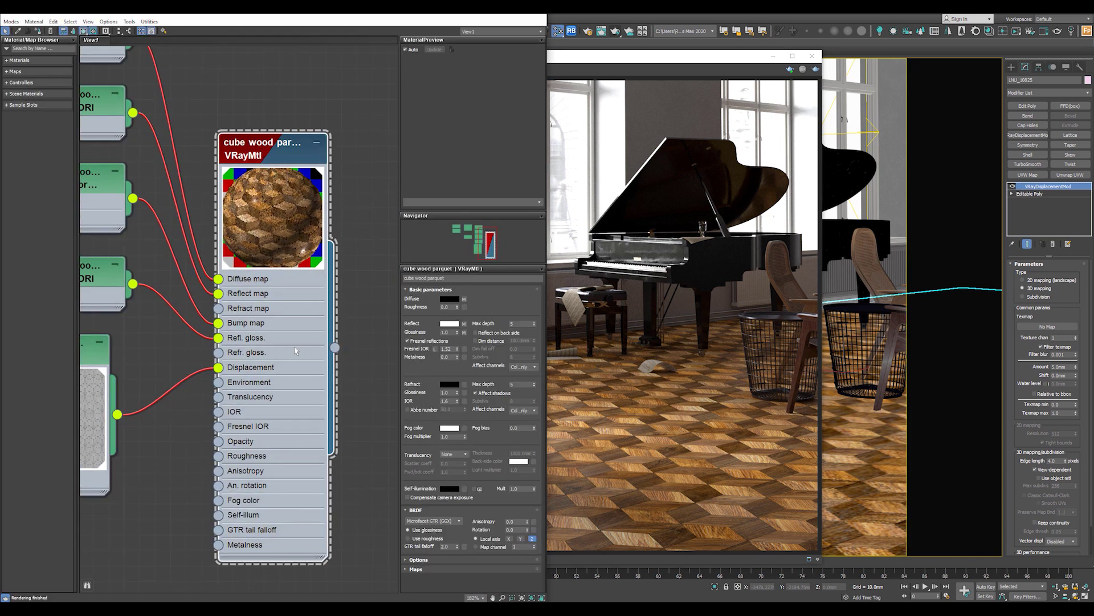
scroll(297, 344, down, 3)
key(m)
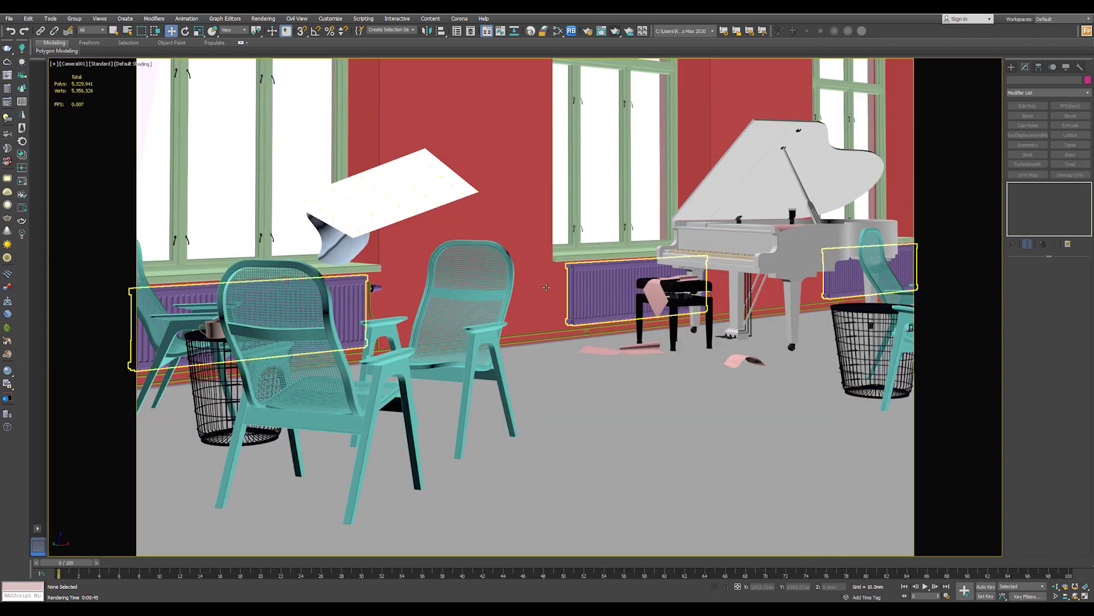
click(580, 387)
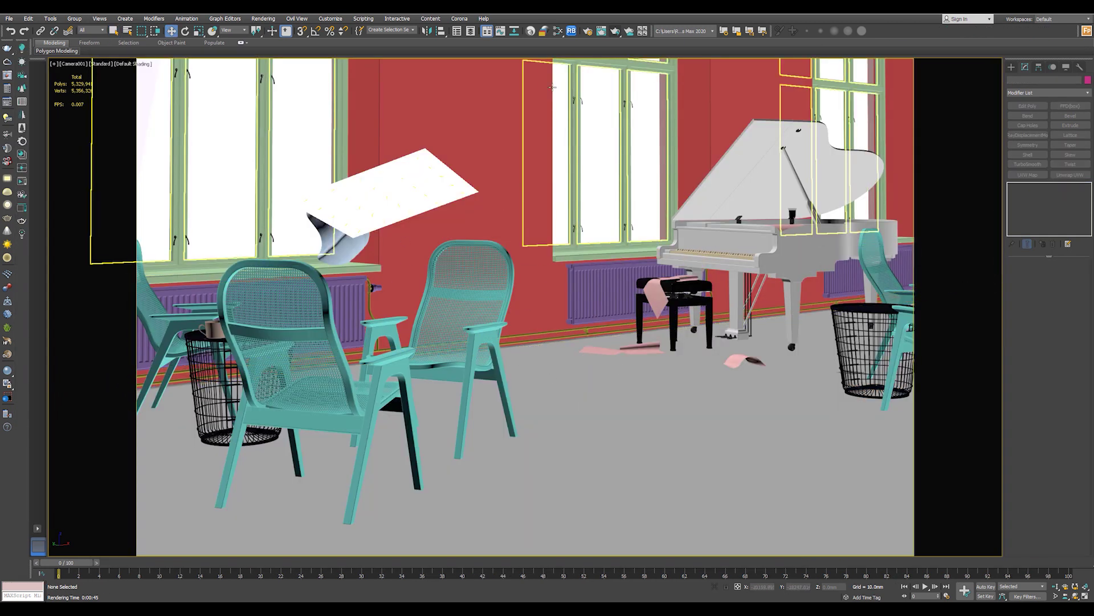
Load all the cube_wood_parquet_20_77 texture maps into the Material Texture Loader
click(544, 32)
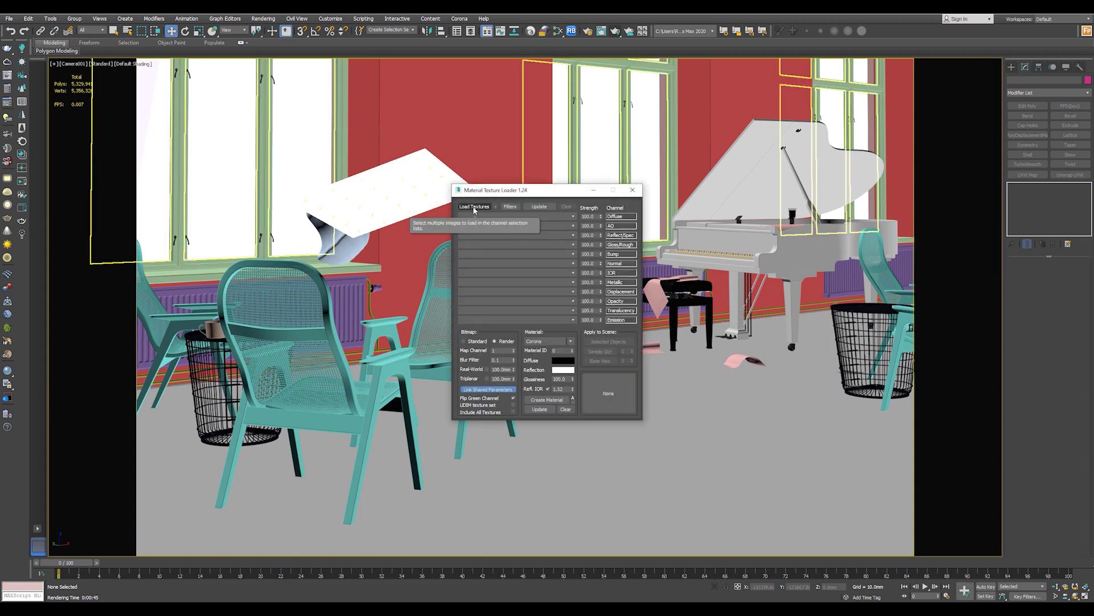
click(474, 208)
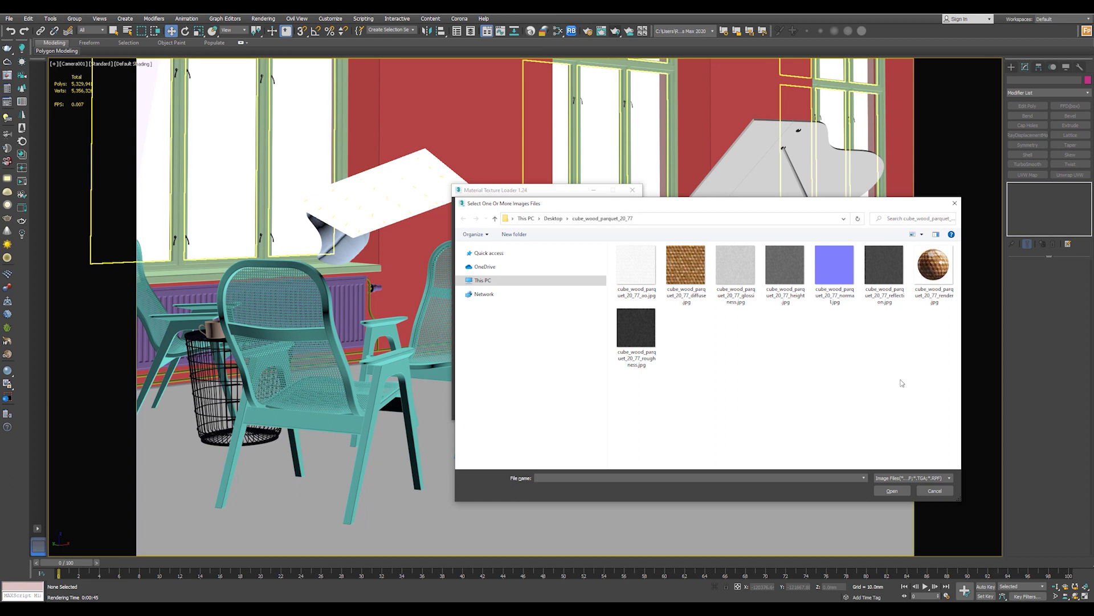
drag(888, 385, 635, 263)
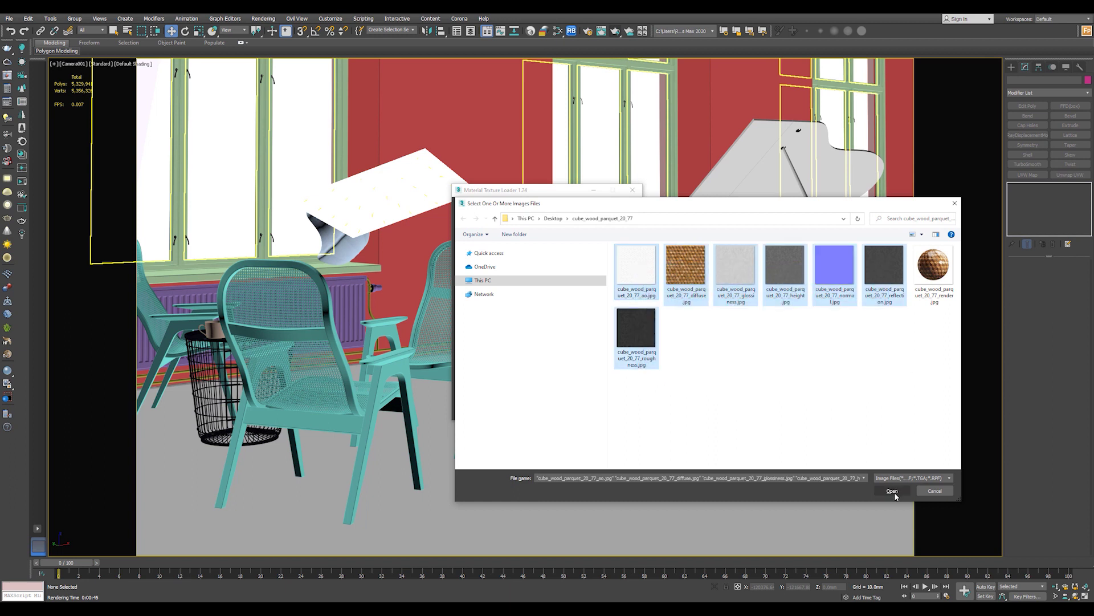
click(892, 491)
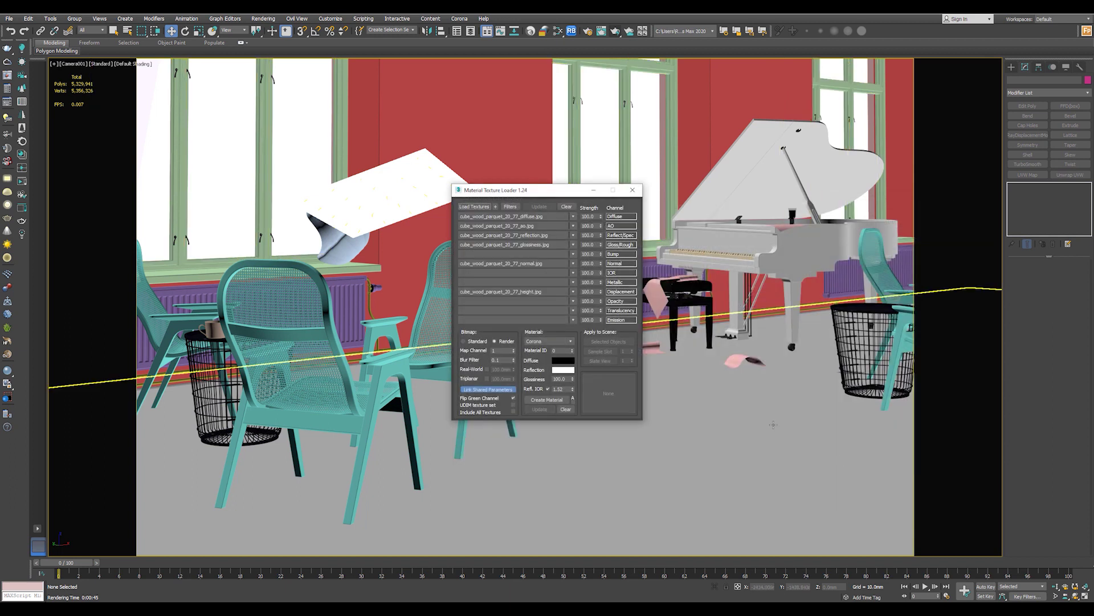
Create a Corona material from the loaded maps, keeping the name cube_wood_parquet_20_77_
click(552, 342)
click(542, 366)
drag(530, 190, 580, 151)
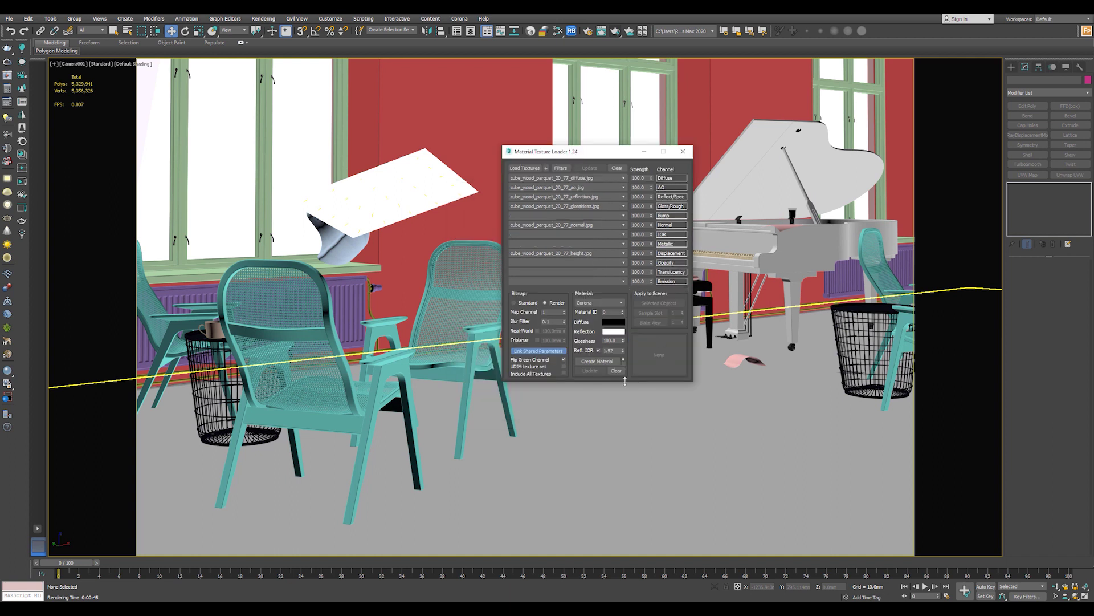
click(596, 362)
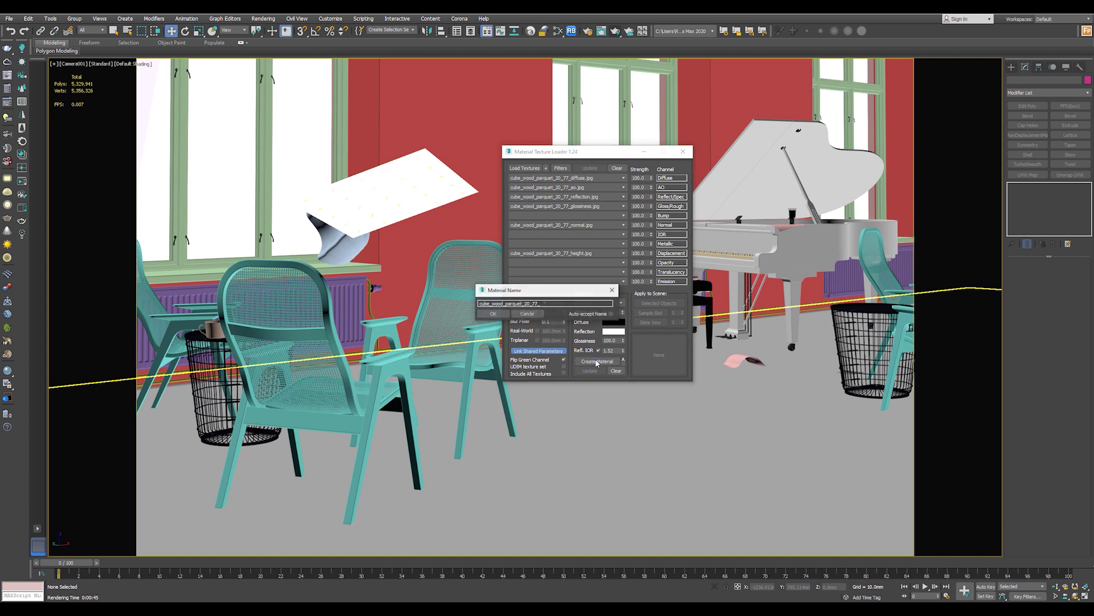
click(493, 314)
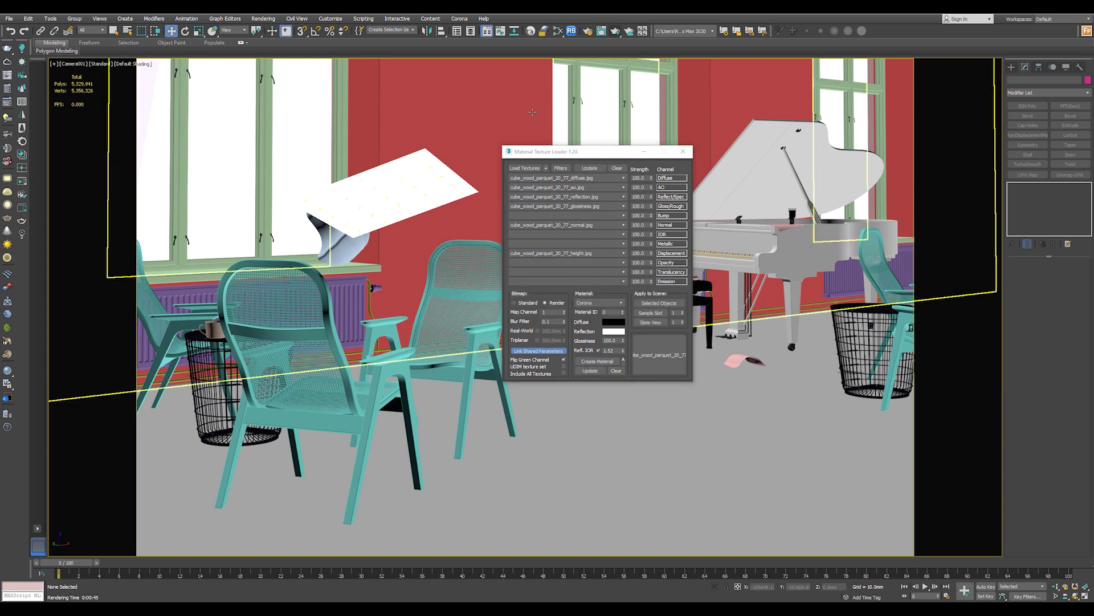
Drag the new parquet material into the Slate editor as an Instance and assign it to the floor
click(557, 31)
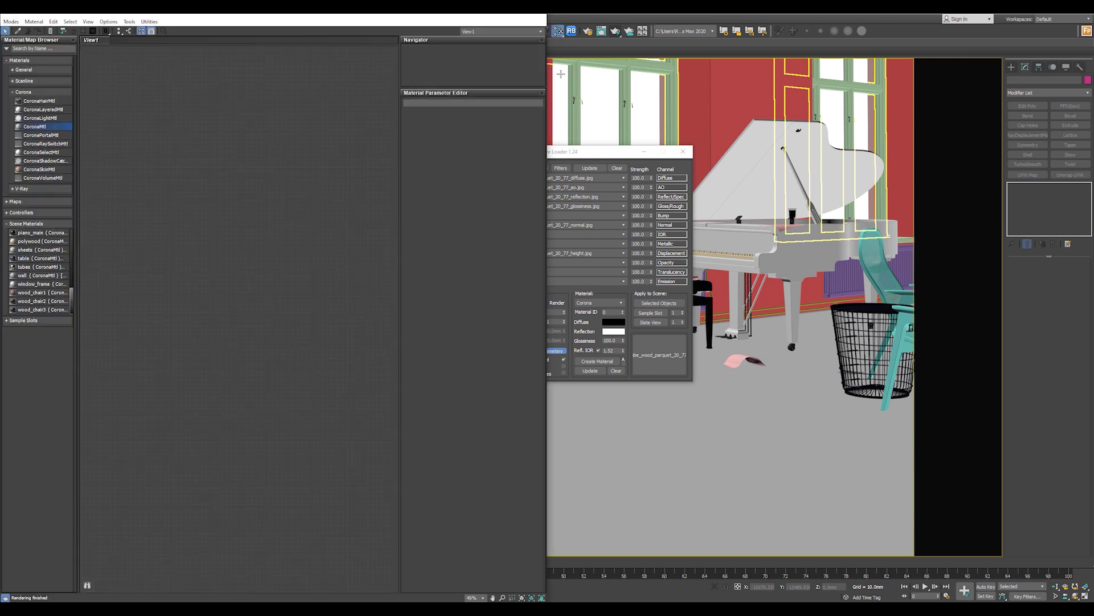
drag(593, 151, 679, 128)
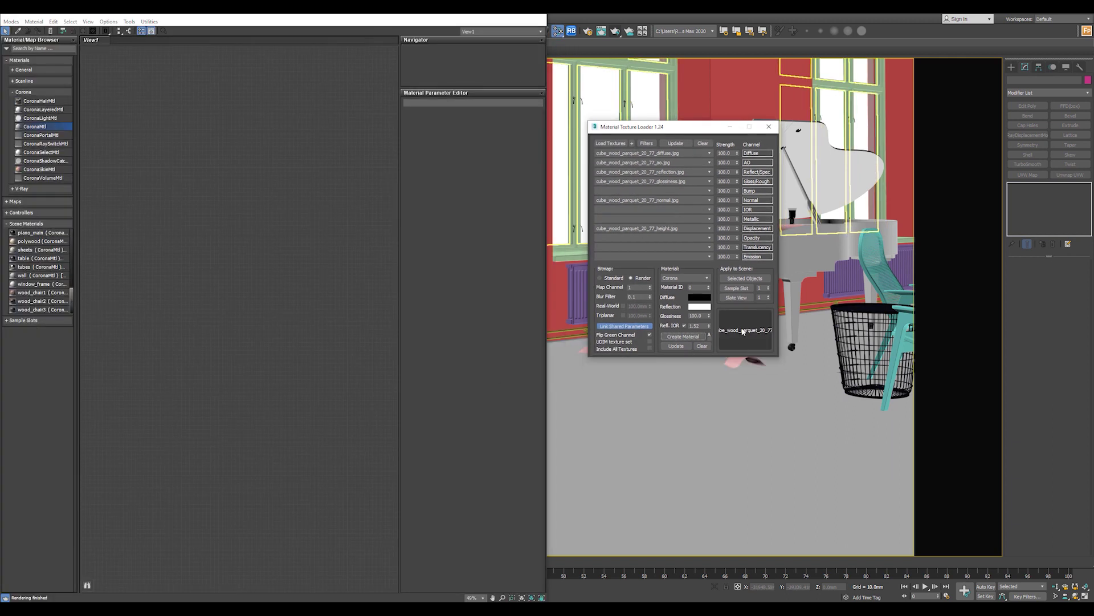
drag(743, 330, 248, 259)
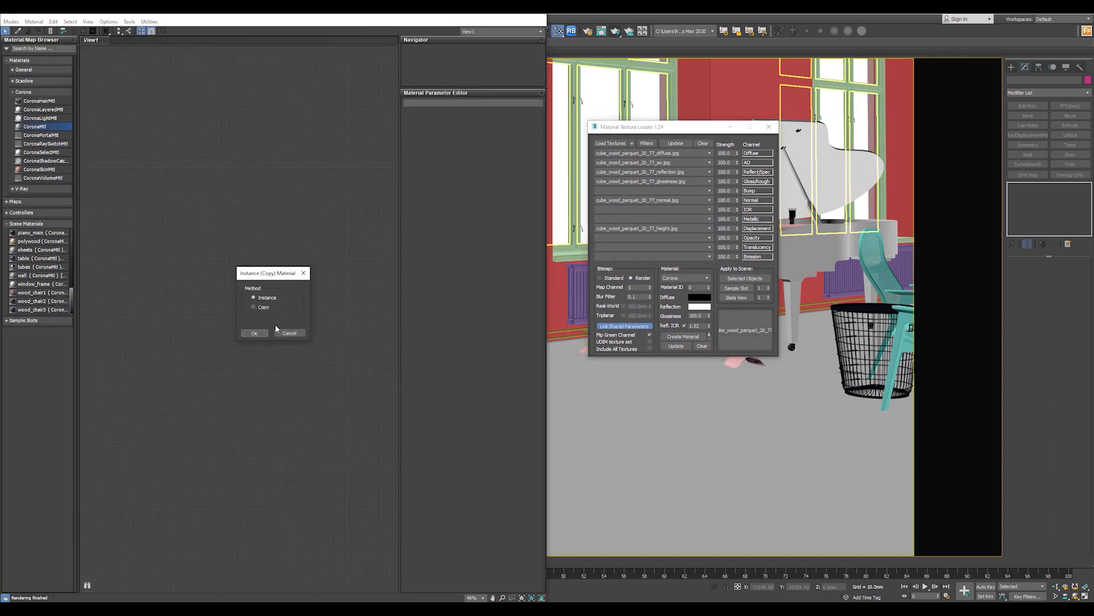
click(255, 332)
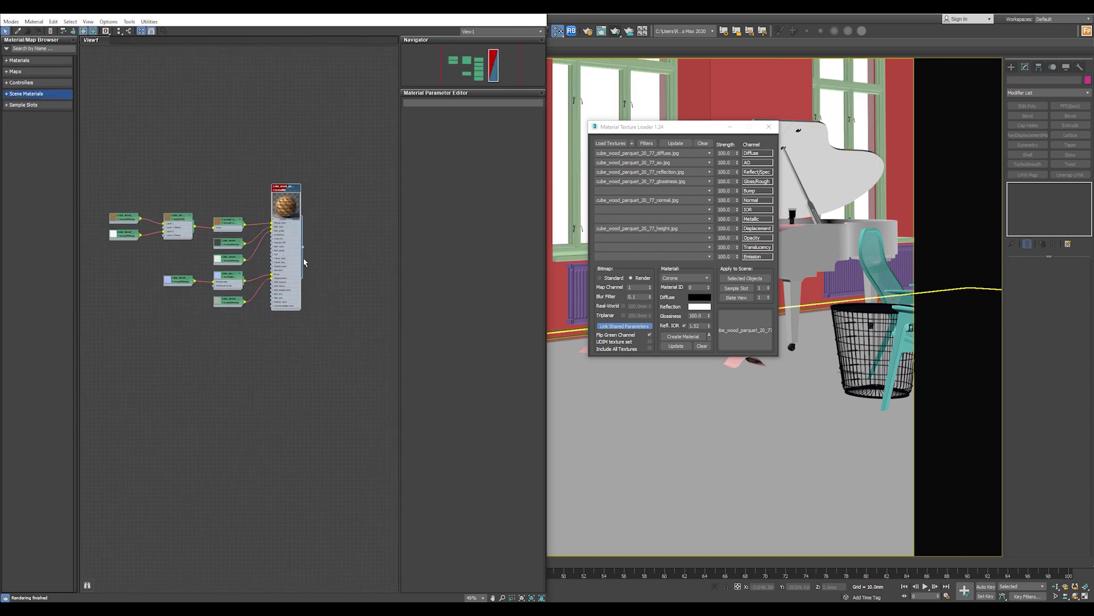
drag(302, 249, 757, 449)
click(721, 431)
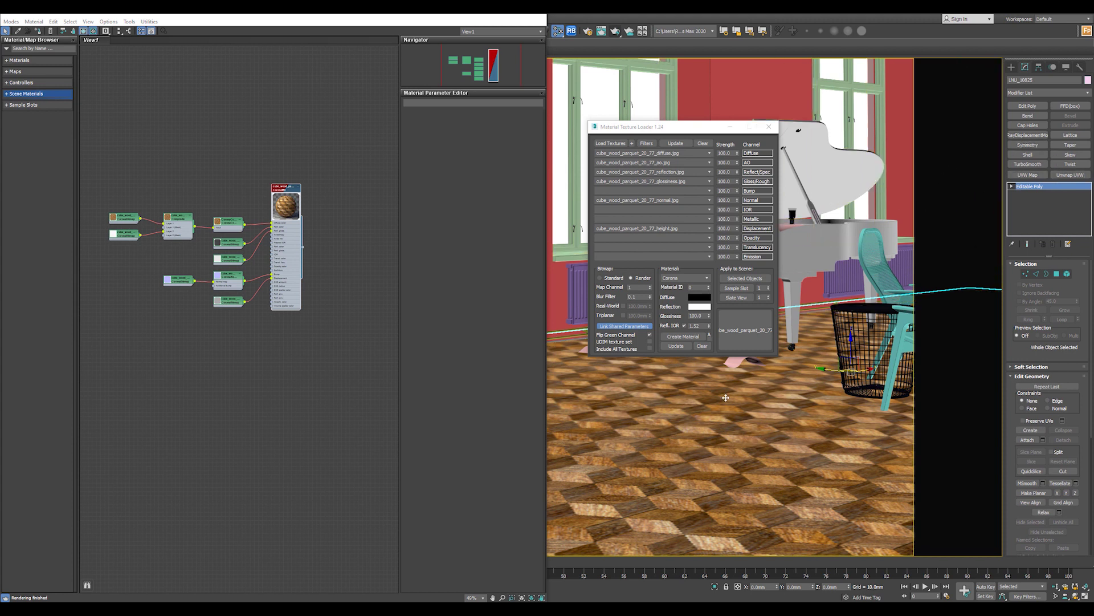
Close the texture loader, render the room with Corona, and shift the frame buffer left
click(769, 128)
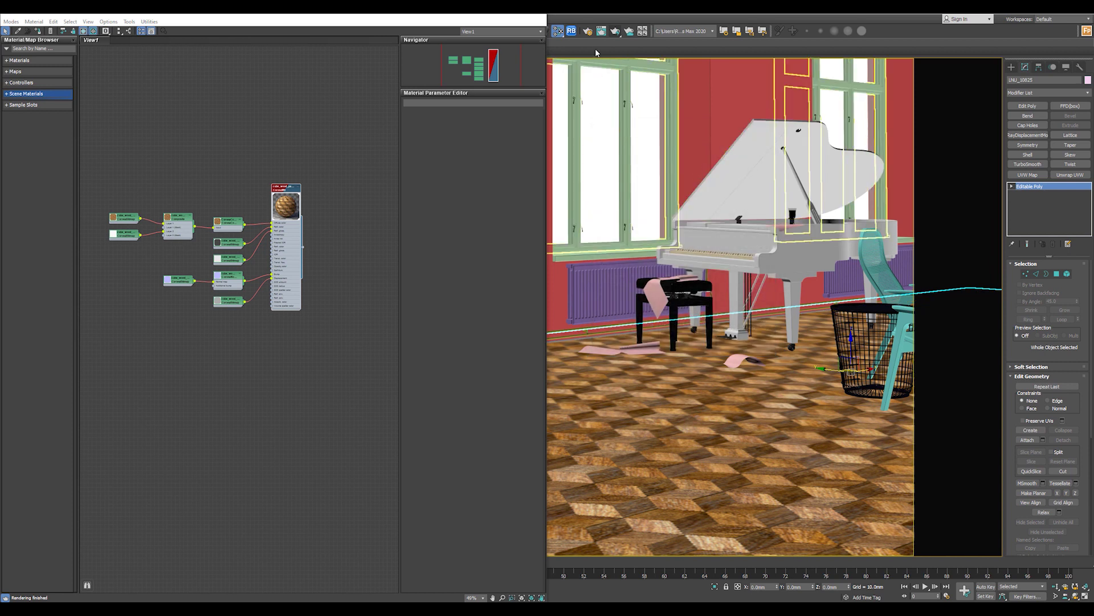
click(616, 35)
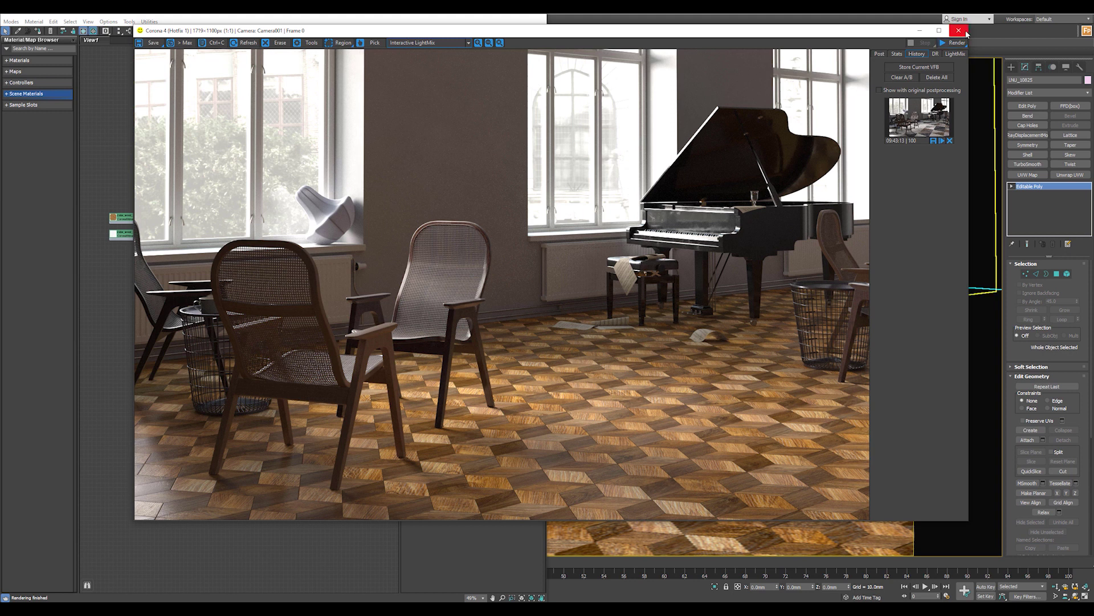
drag(815, 34, 754, 28)
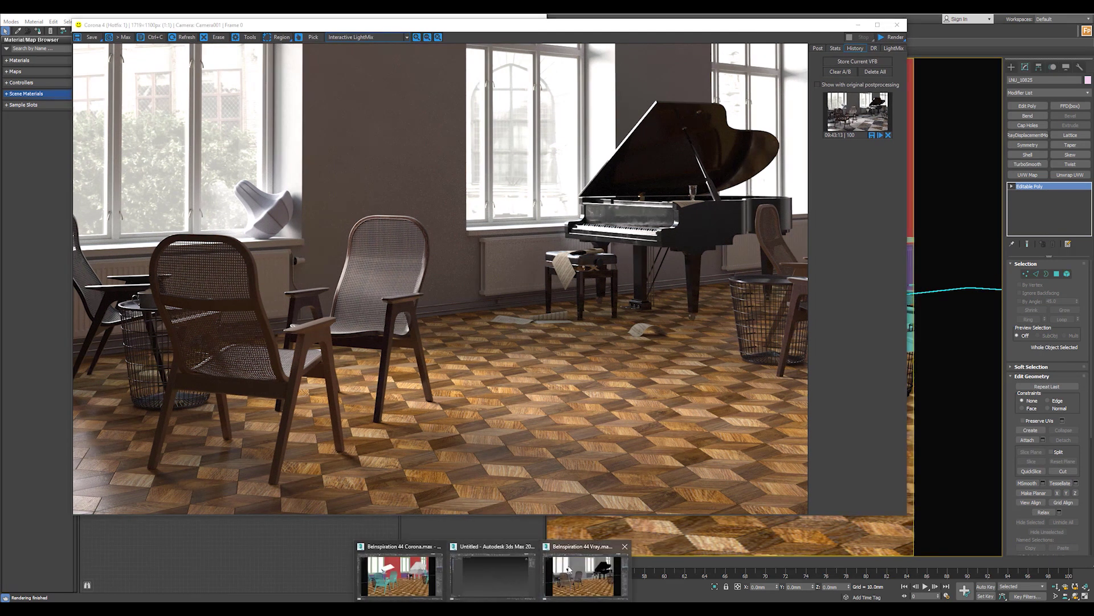
Enable Use object mtl on the V-Ray scene's displacement modifier, then close the Corona render
click(590, 573)
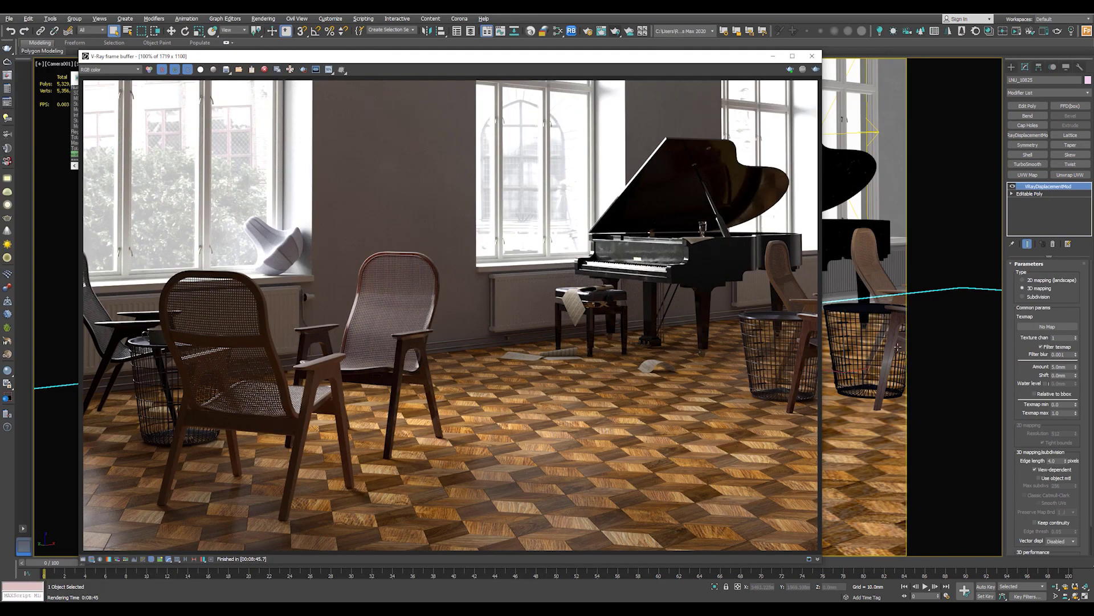
scroll(1012, 418, down, 2)
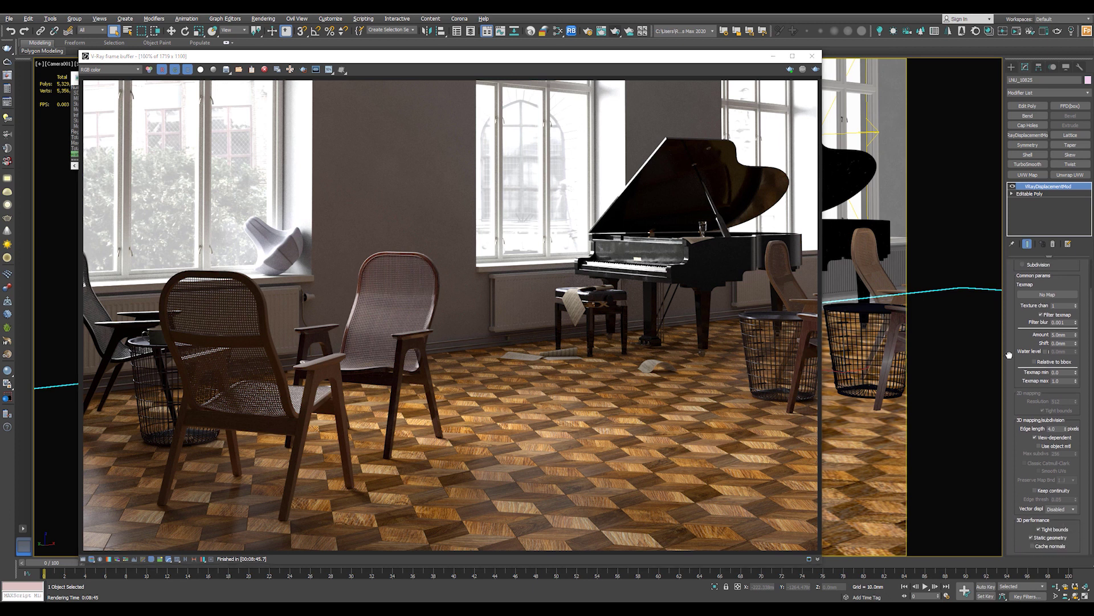
click(1037, 446)
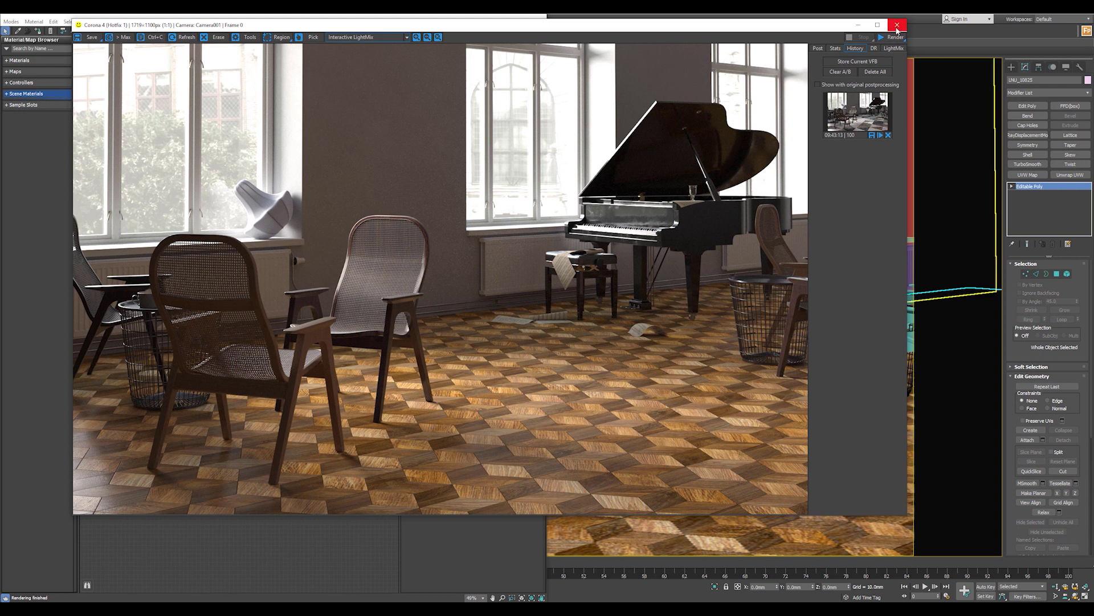
click(897, 25)
Maximize the Slate Material Editor and shift the parquet node graph into view
click(189, 201)
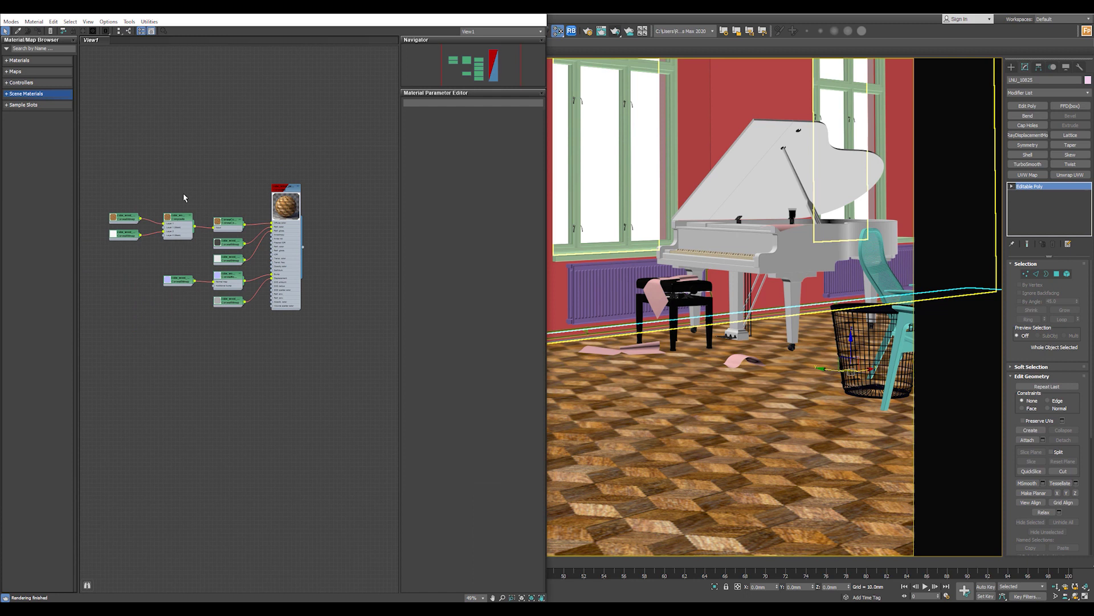
scroll(183, 194, up, 5)
scroll(215, 171, down, 2)
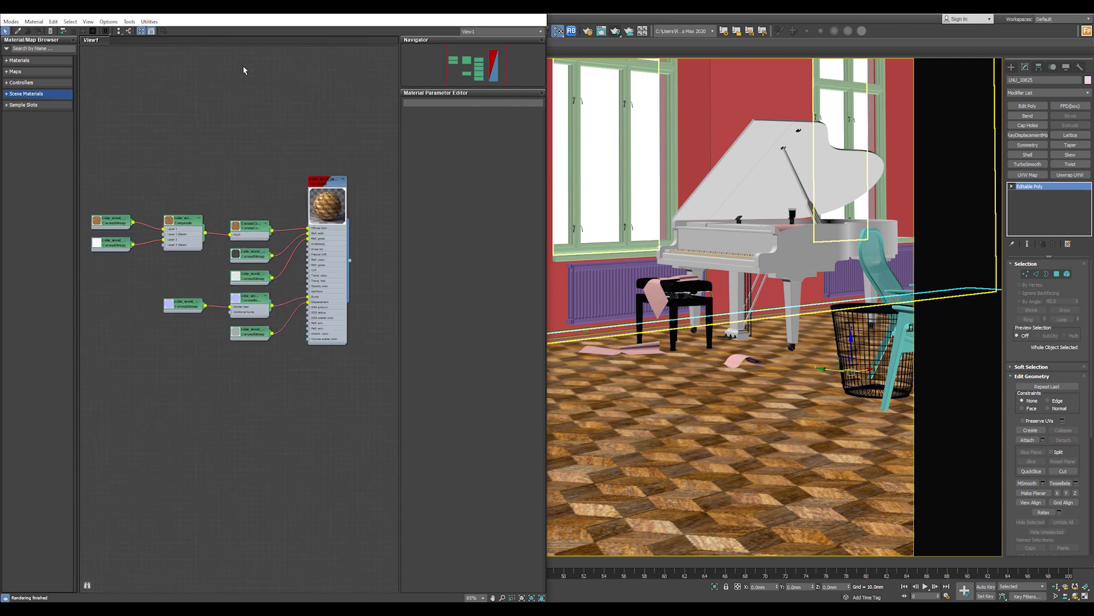
click(11, 22)
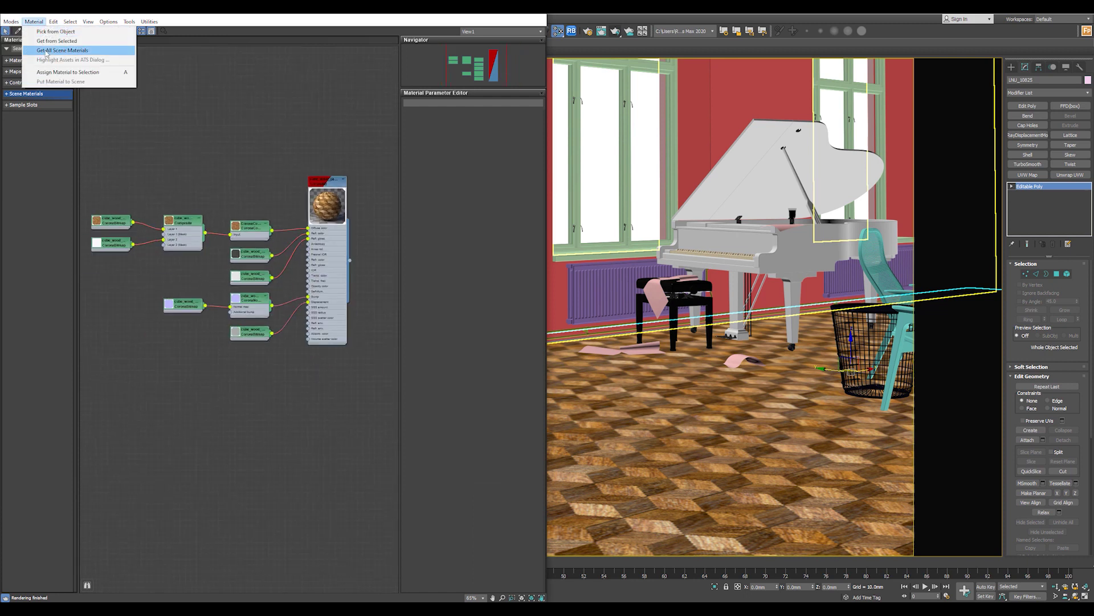
click(251, 152)
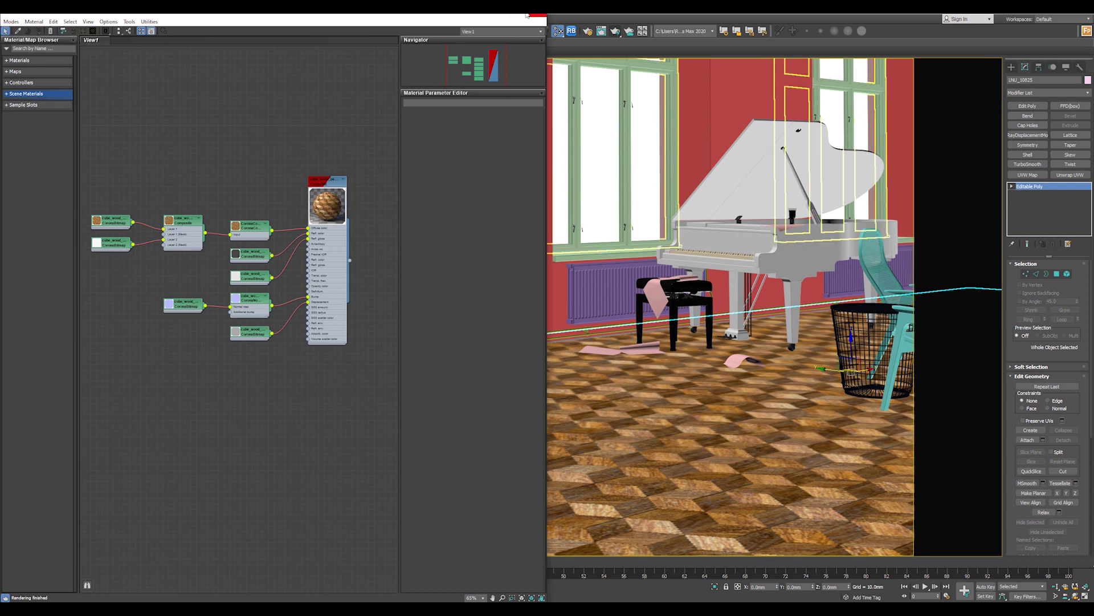
click(525, 17)
scroll(596, 230, up, 6)
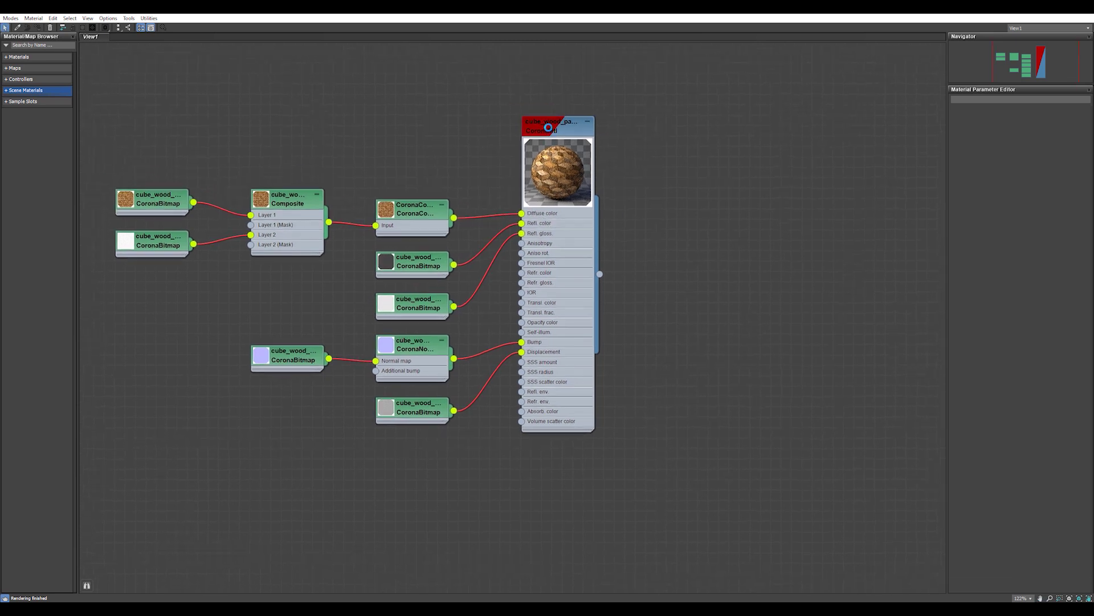
right_click(94, 39)
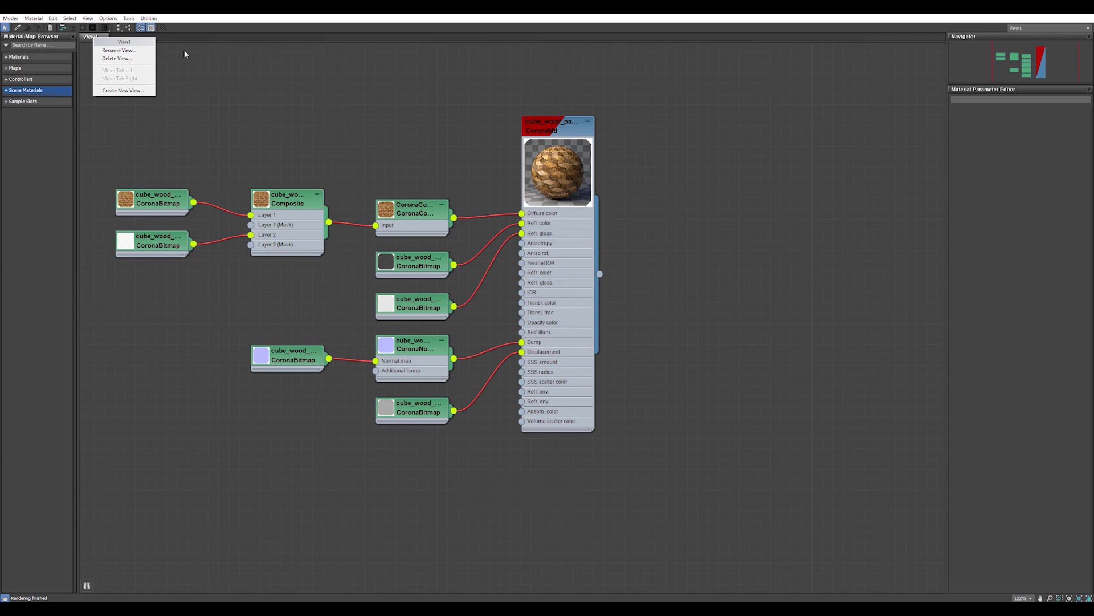
click(234, 57)
middle_drag(530, 234, 600, 232)
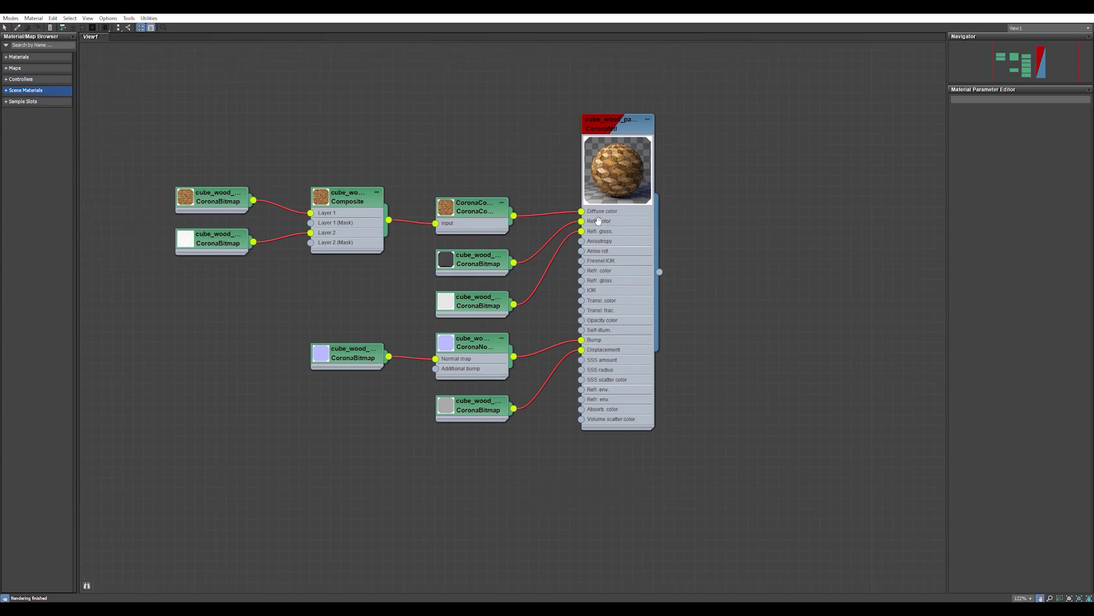
Open the parquet material's preview window and dock it above the navigator
right_click(615, 121)
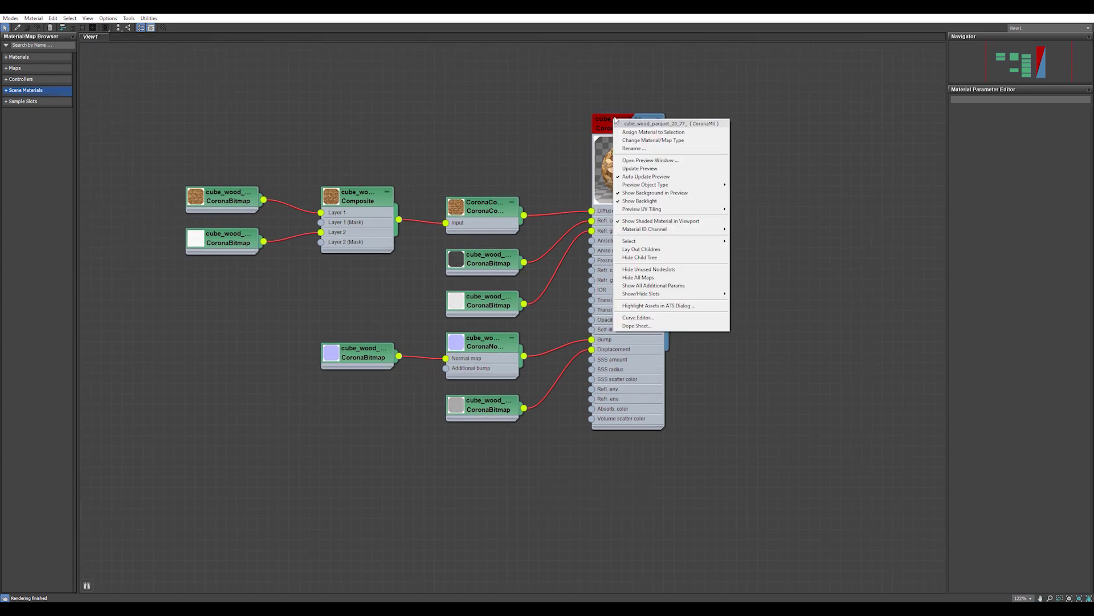
click(628, 160)
mouse_move(623, 162)
mouse_down()
mouse_move(867, 202)
mouse_move(996, 72)
mouse_move(1022, 70)
mouse_up()
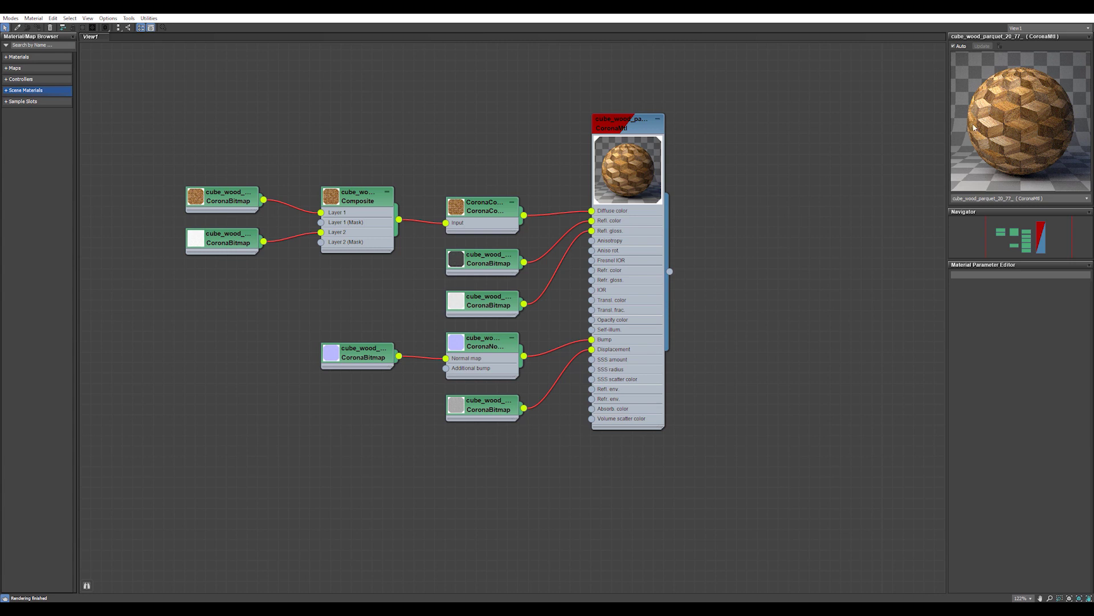
scroll(690, 224, down, 8)
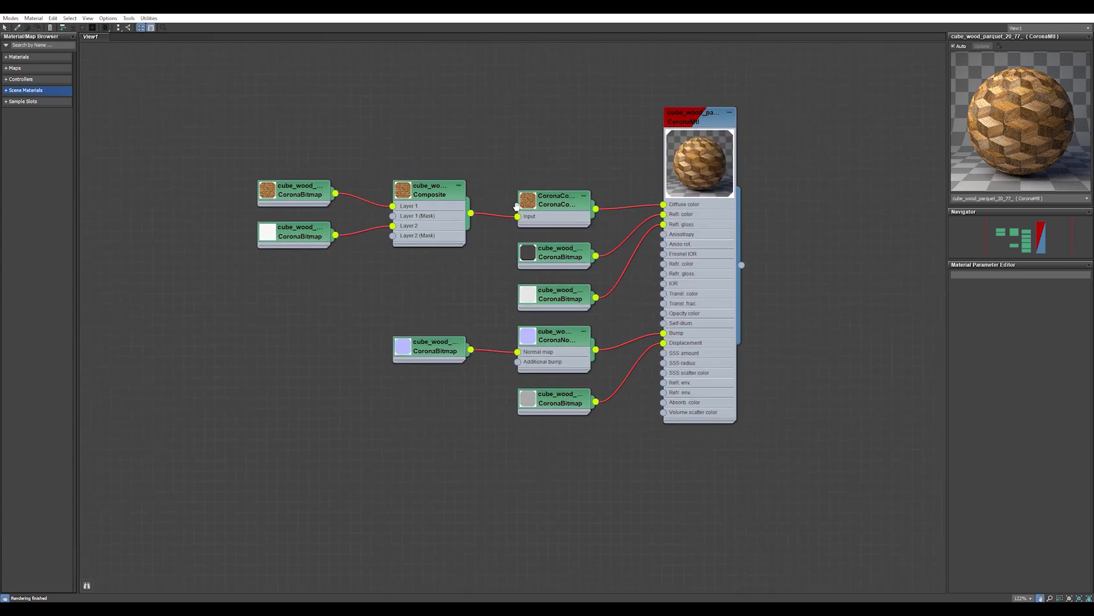
middle_drag(530, 228, 481, 178)
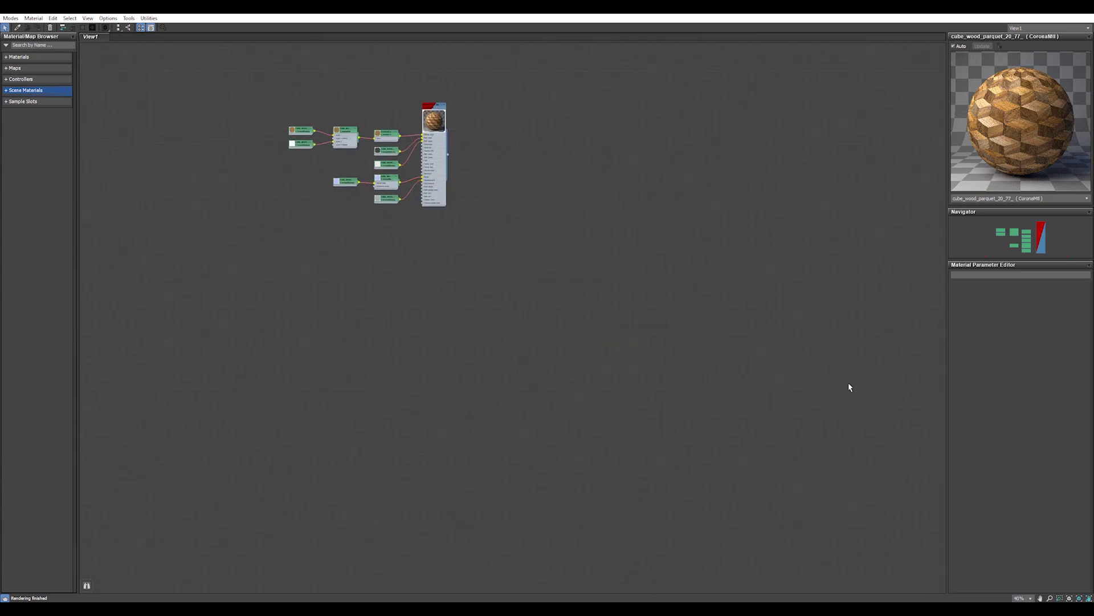
scroll(307, 105, up, 6)
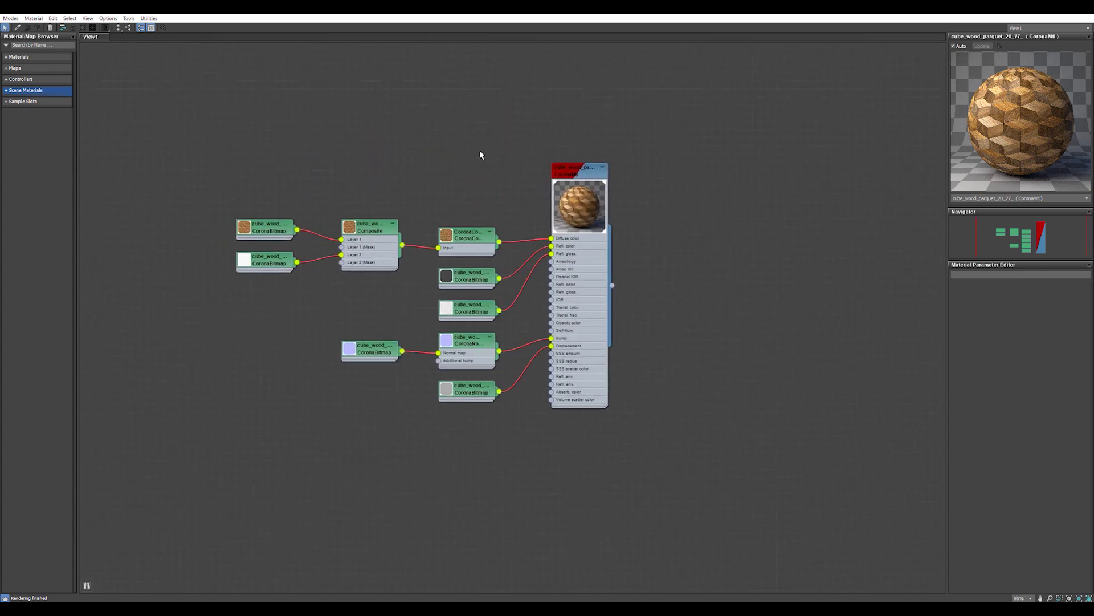
Switch to the Compact Material Editor and create a new material library saved as Graviton.mat
click(8, 20)
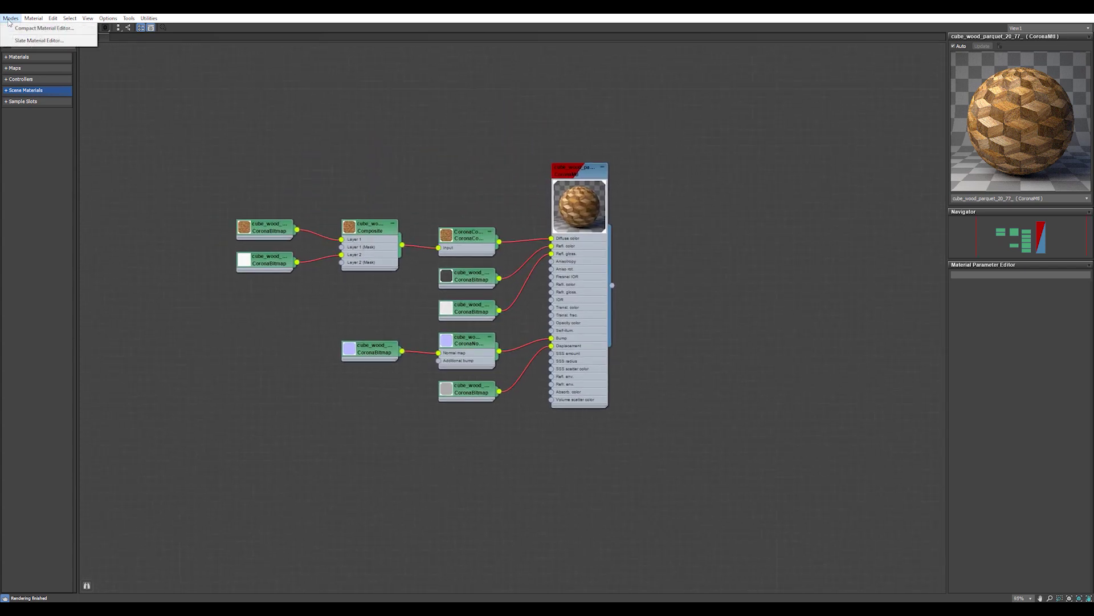
click(44, 28)
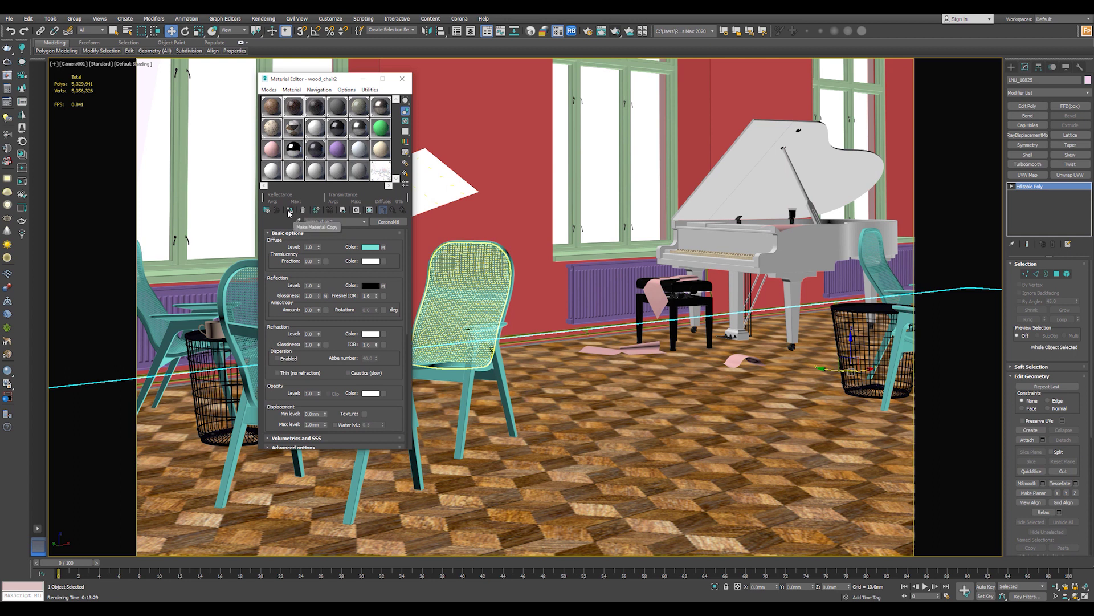
click(266, 210)
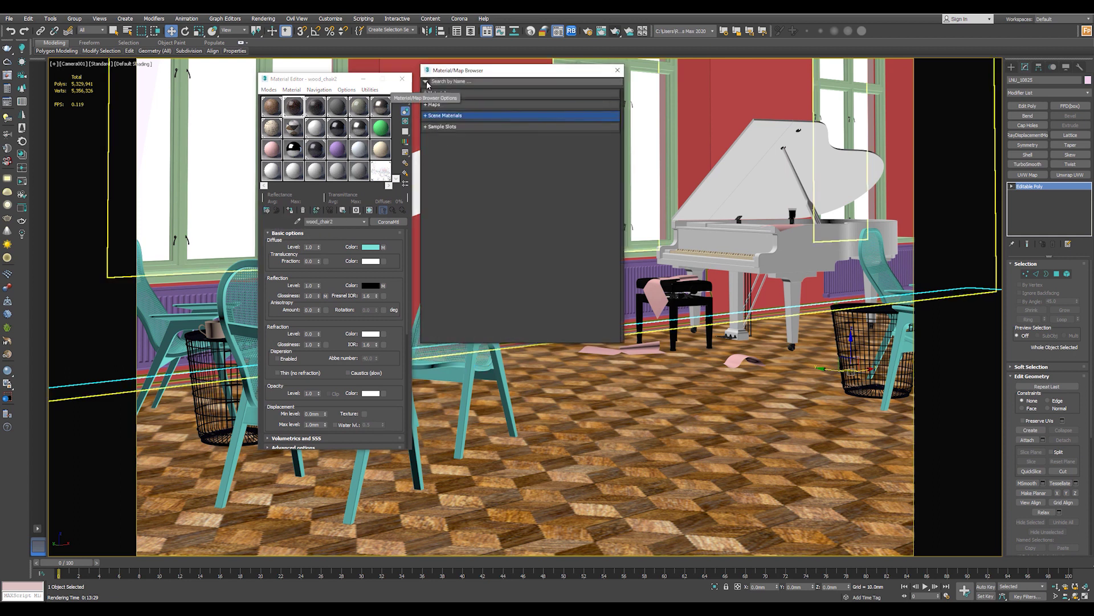
click(425, 84)
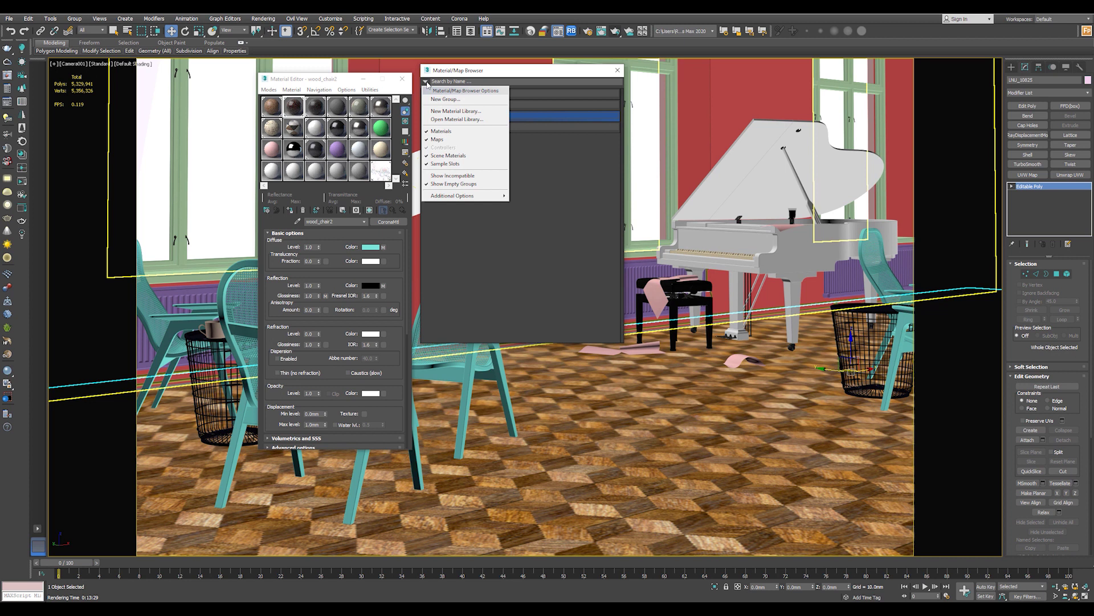
click(450, 114)
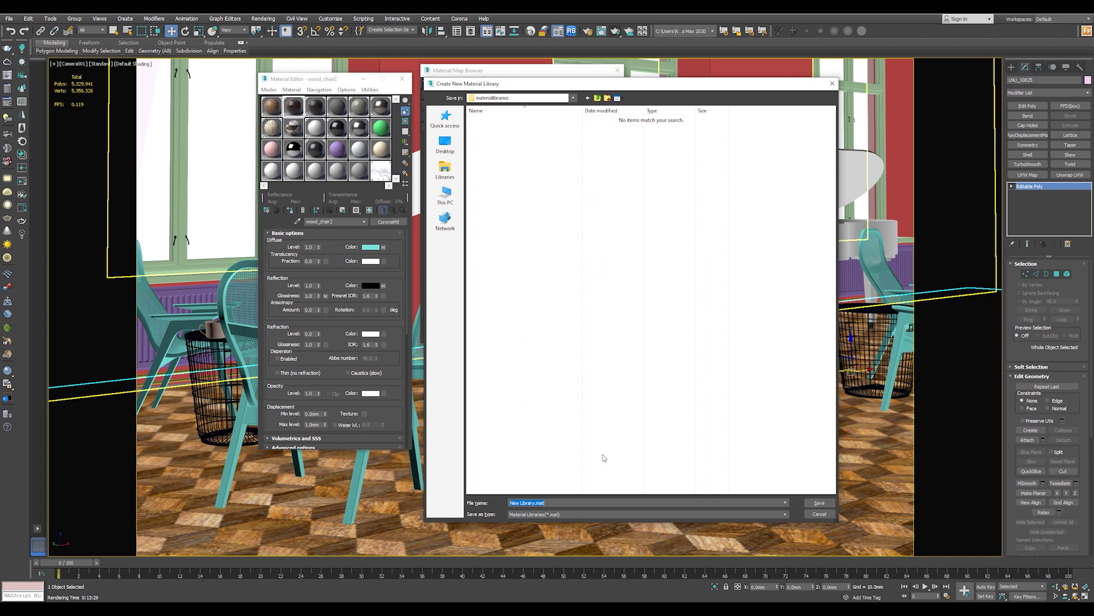
text(Graviton)
click(819, 503)
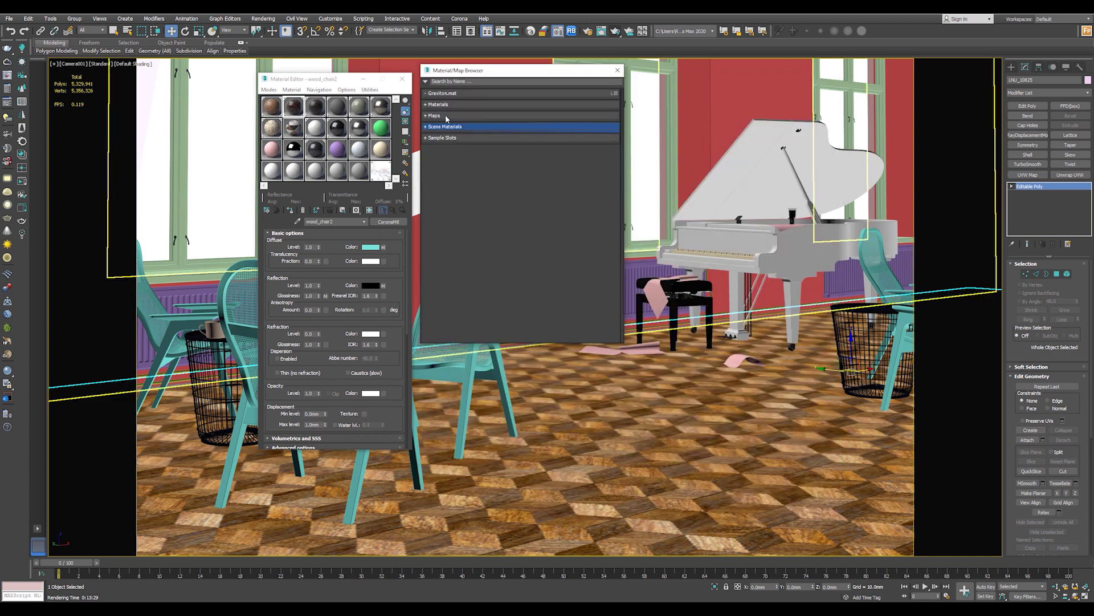
Pick the floor's parquet material into an empty slot and put it into Graviton.mat
click(433, 93)
click(272, 108)
click(271, 170)
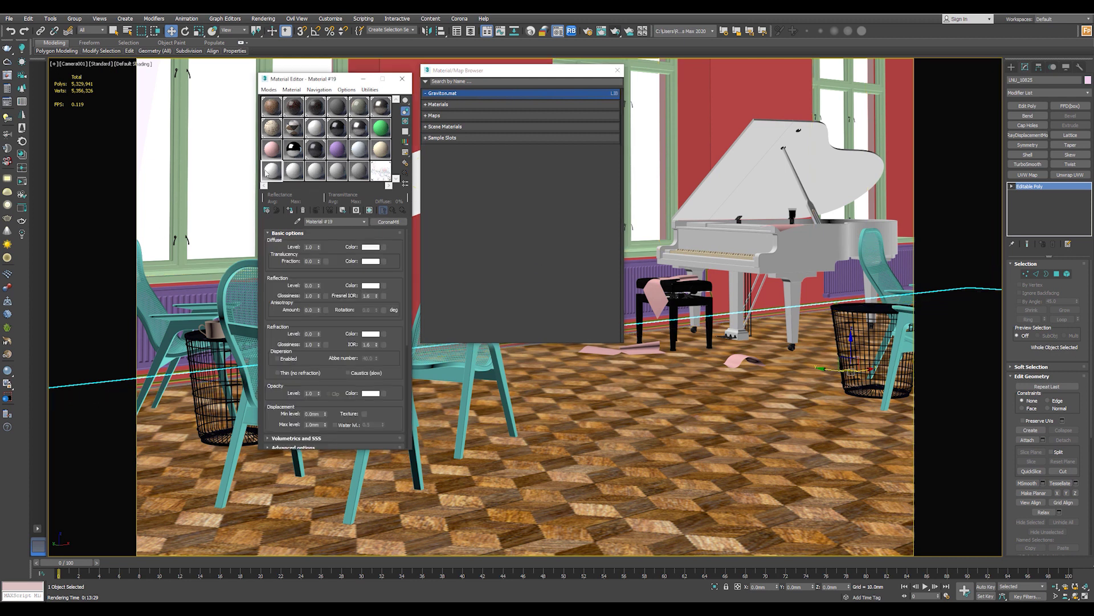
key(q)
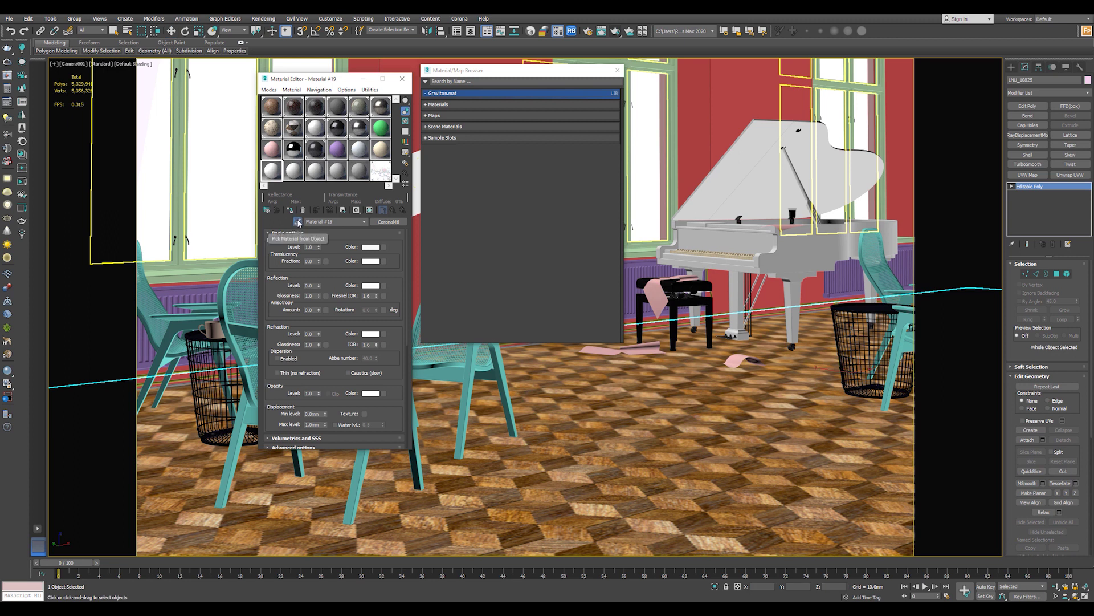
click(297, 222)
click(547, 402)
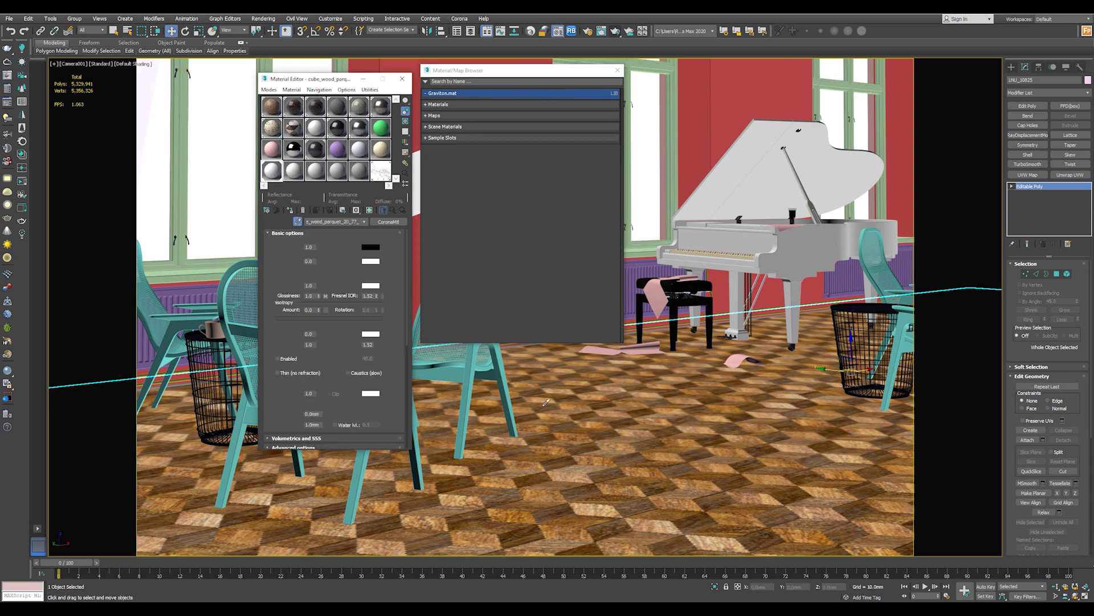
click(343, 211)
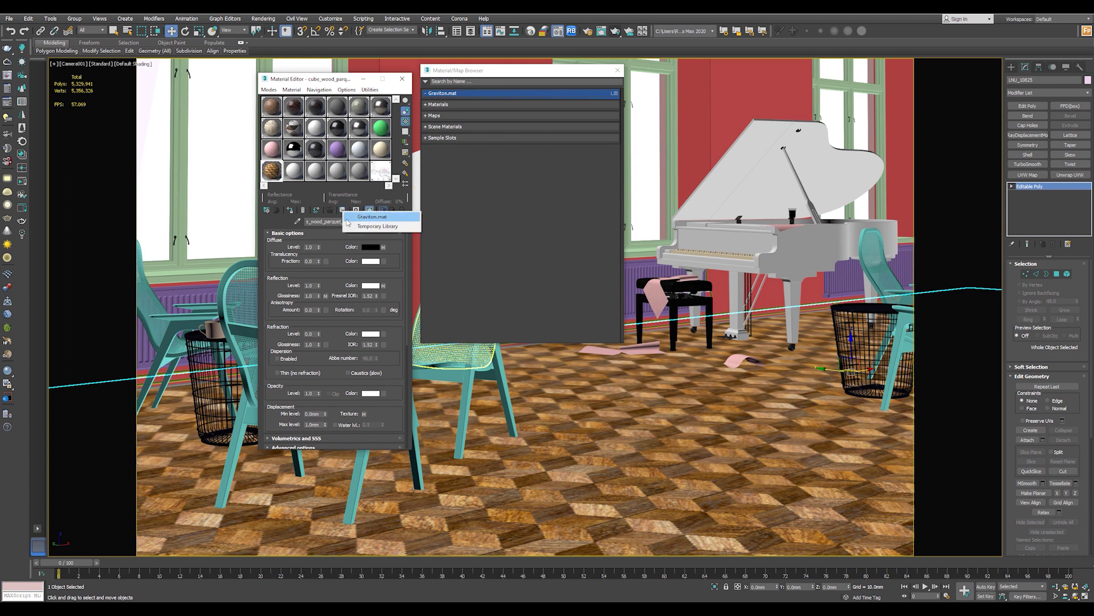
click(360, 217)
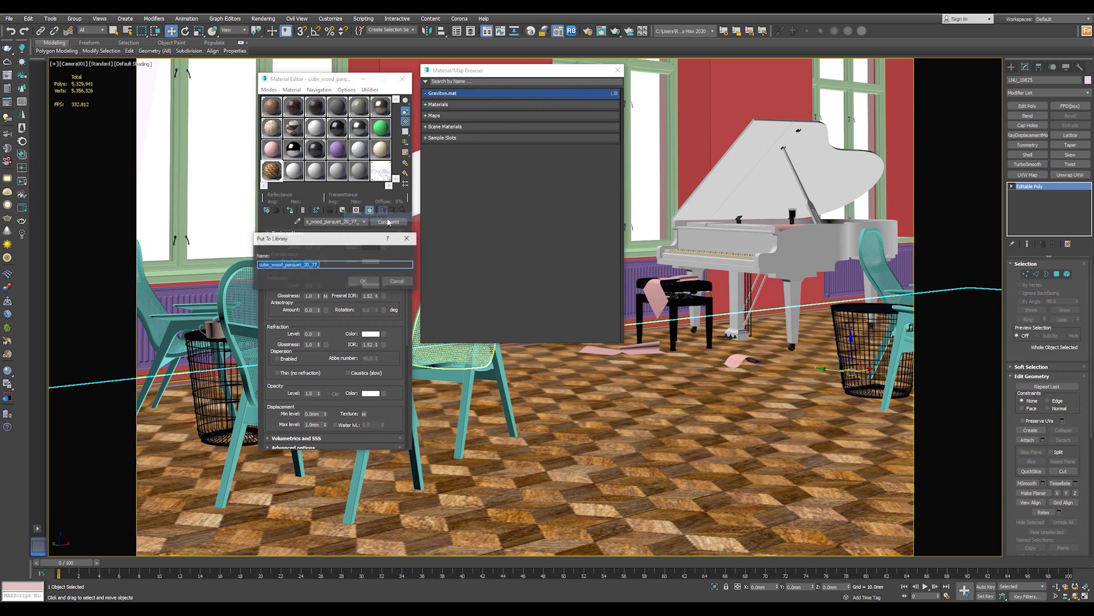
click(364, 283)
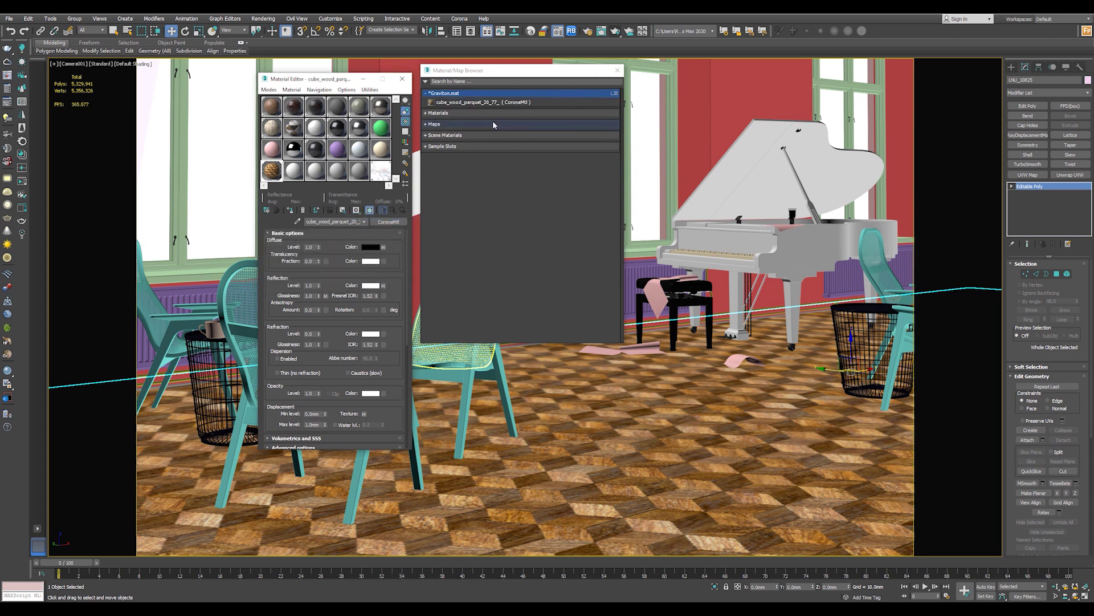
drag(470, 72, 489, 94)
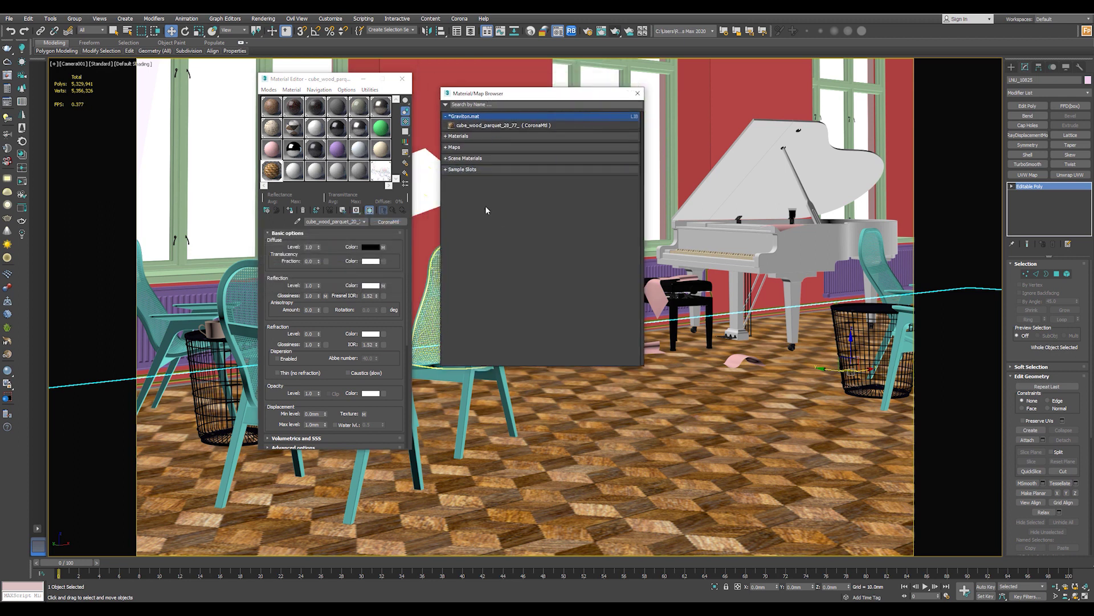
Colour the Graviton.mat group orange using Edit Group Color
right_click(473, 119)
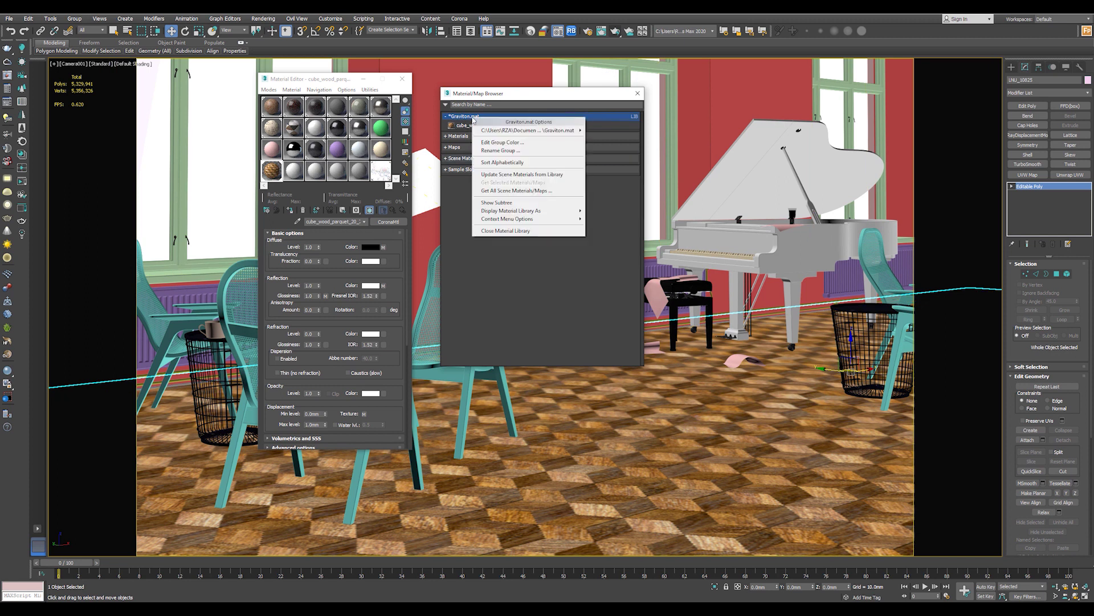
click(510, 145)
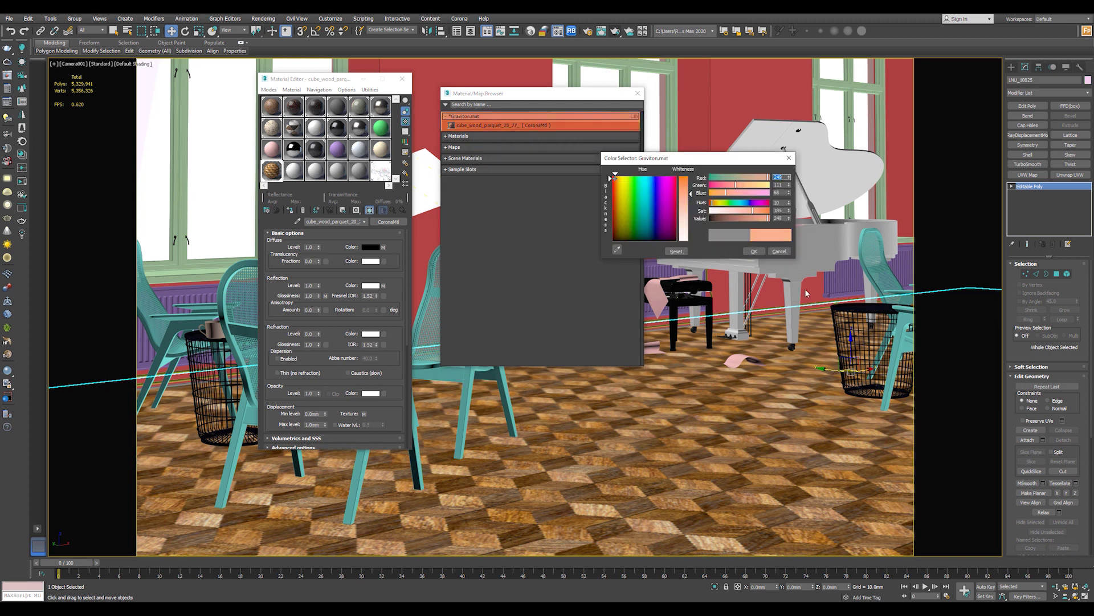
click(754, 251)
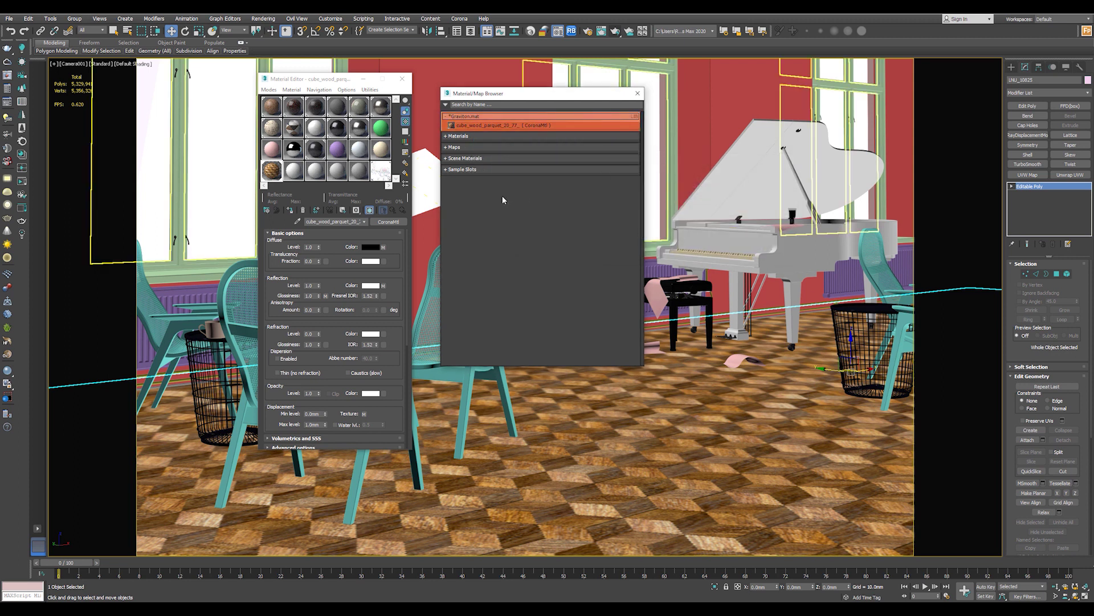
click(446, 117)
click(447, 116)
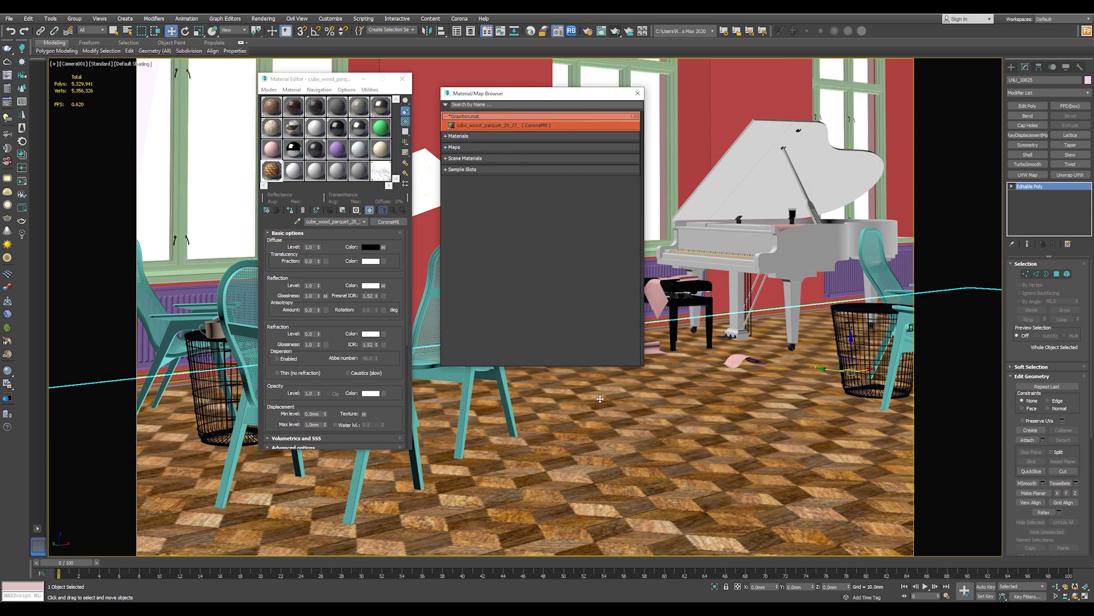
Put the wood_chair1 Corona material into the Graviton.mat library
click(267, 105)
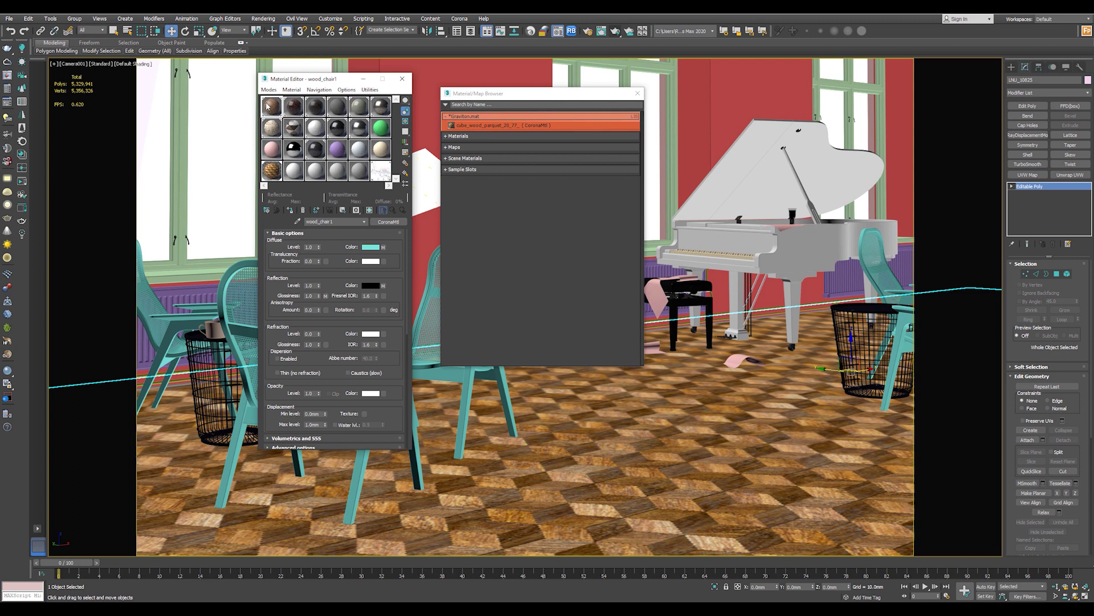
click(344, 210)
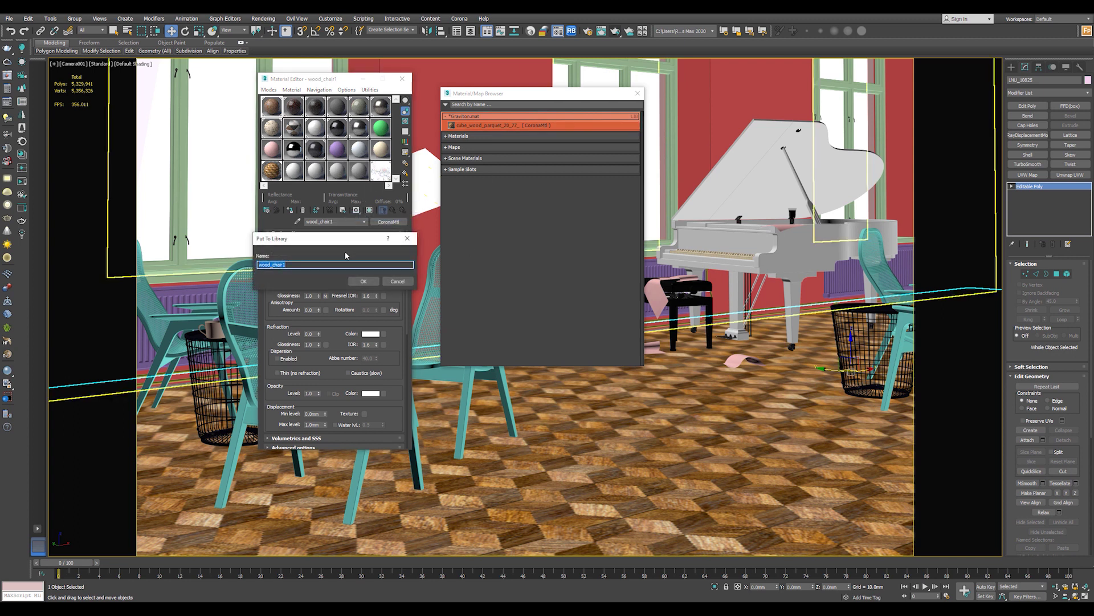
click(363, 281)
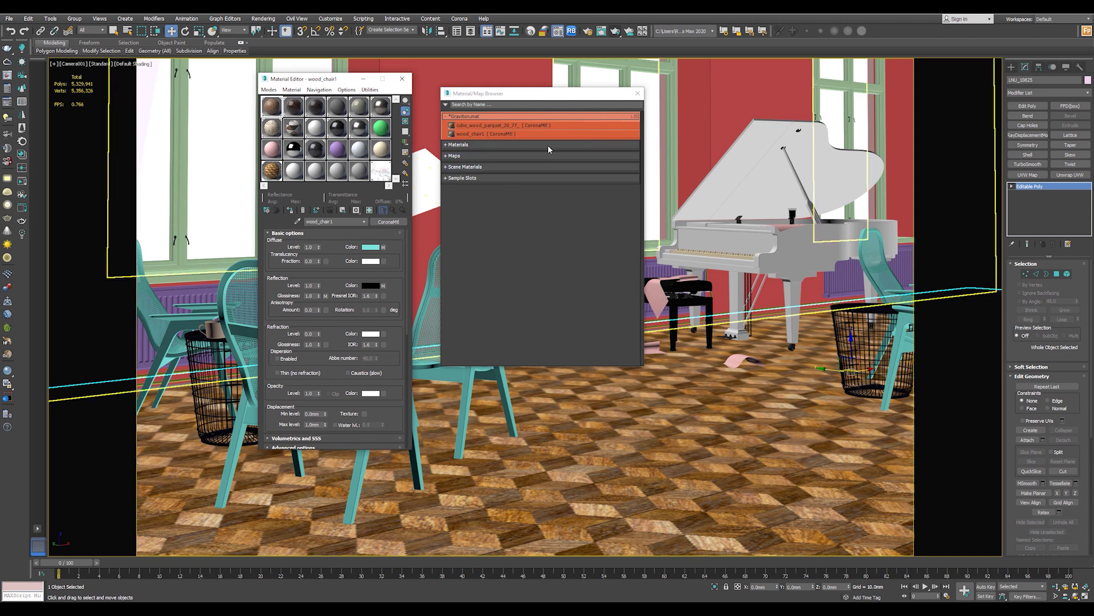
Reopen the material editor and drag wood_chair1 from the Graviton.mat library onto a chair
key(m)
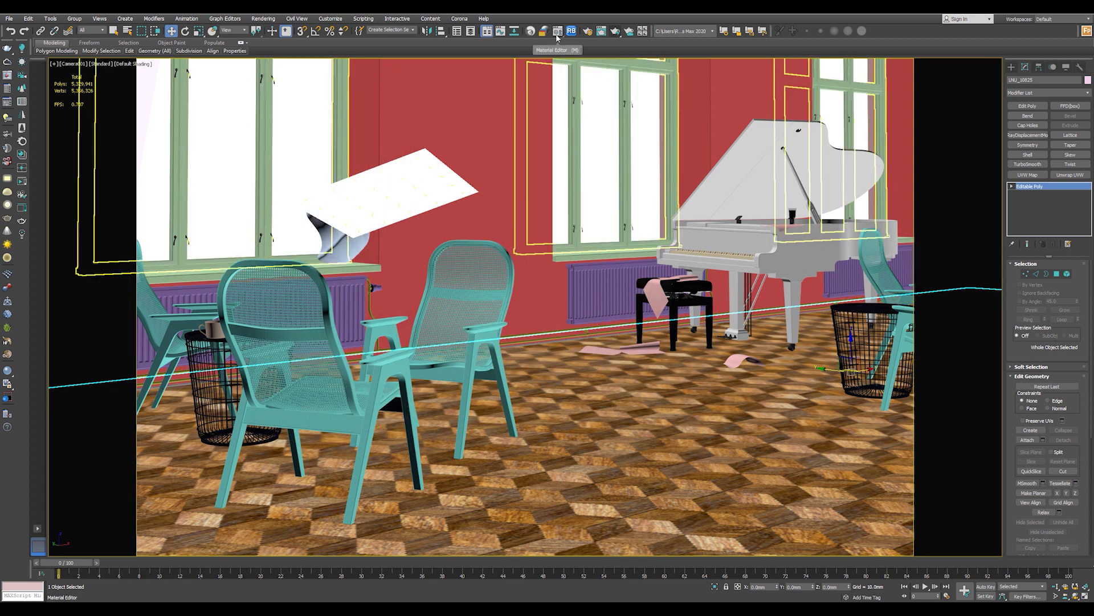
key(m)
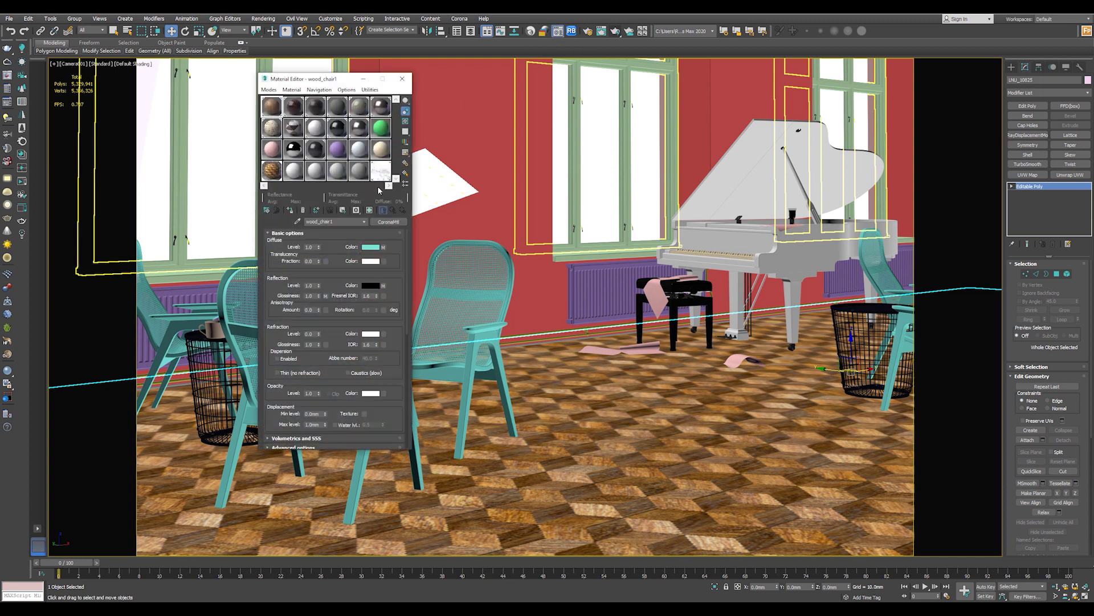
click(267, 211)
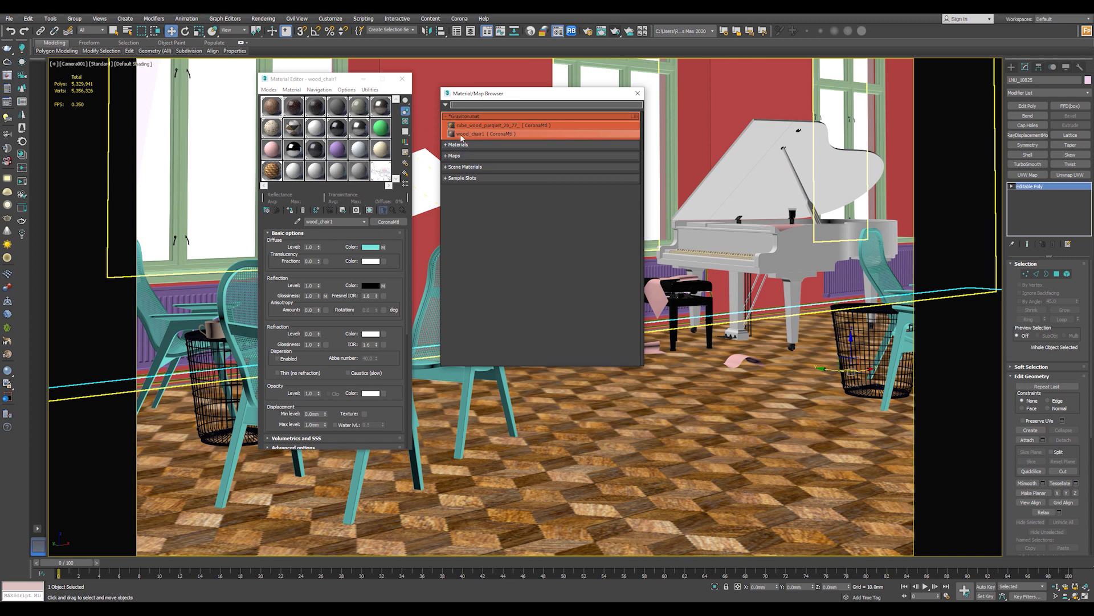
drag(471, 137, 757, 384)
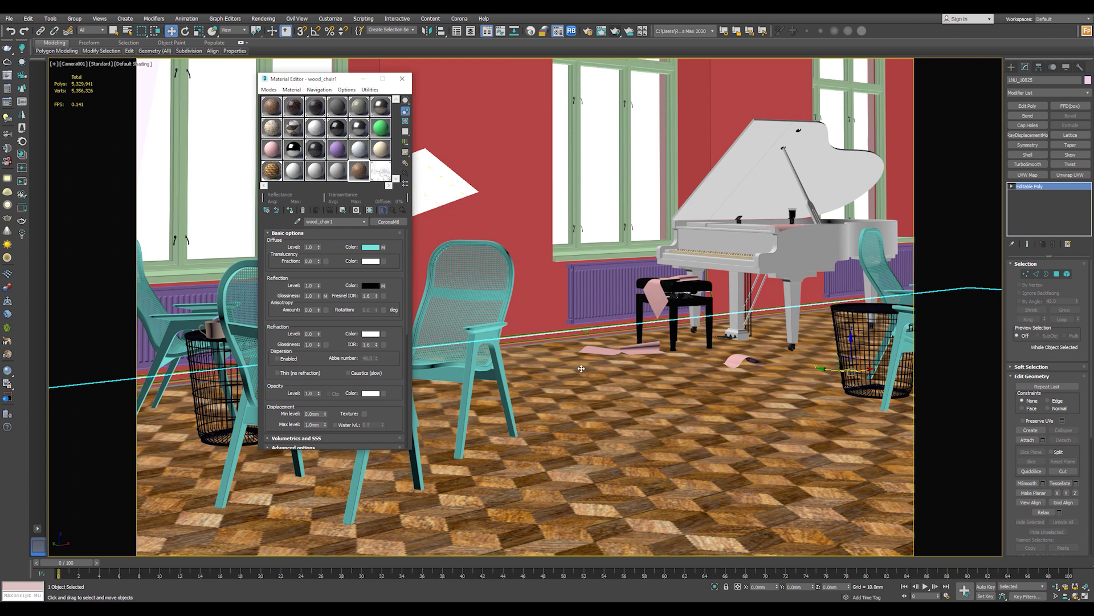
Switch to Slate Material Editor mode to show the cube_wood_parquet_20_77_ node network
click(269, 90)
click(297, 112)
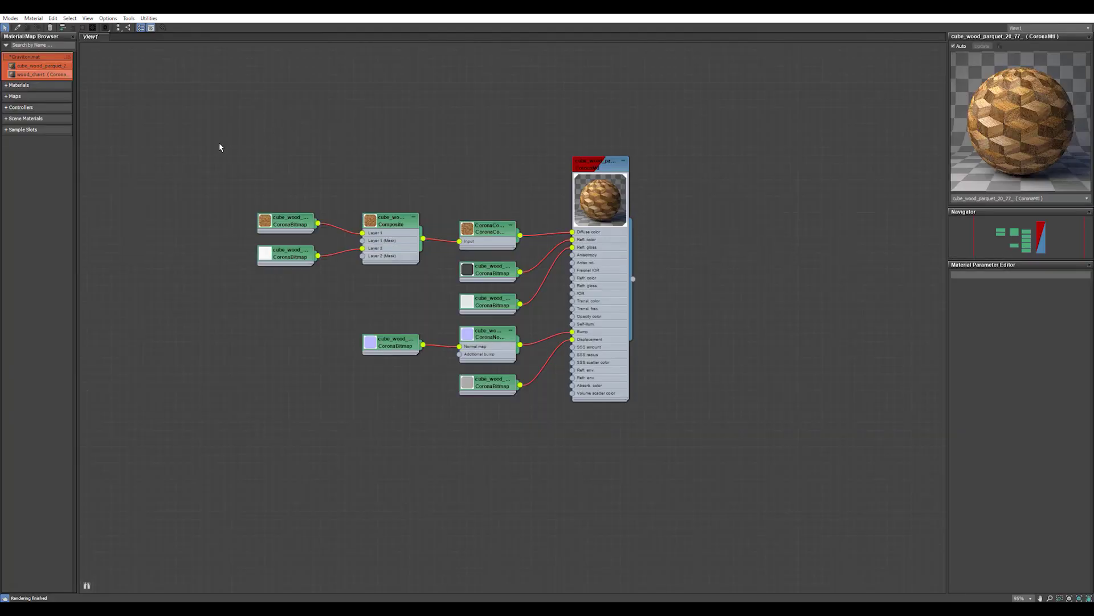